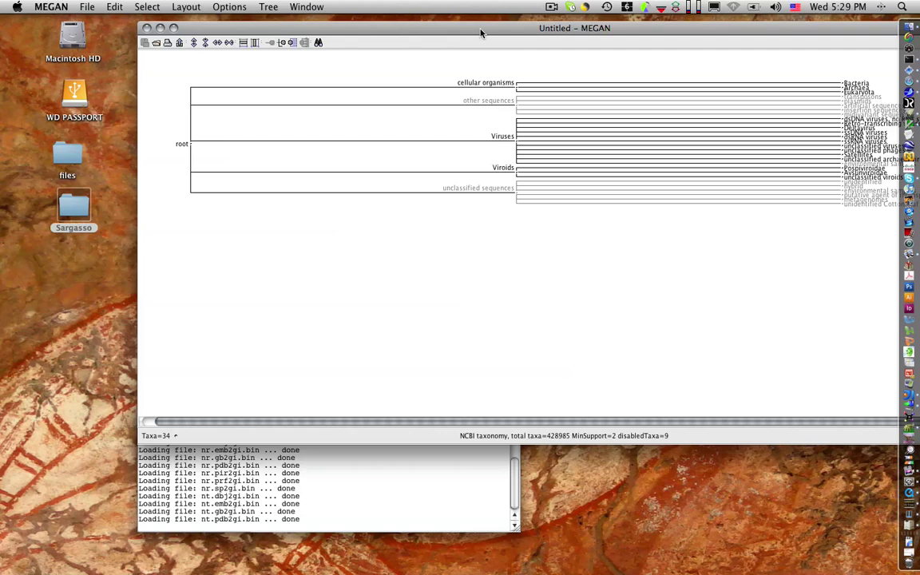
- Place the tree window along the left edge and the Messages log at the bottom-left
drag(483, 28, 345, 12)
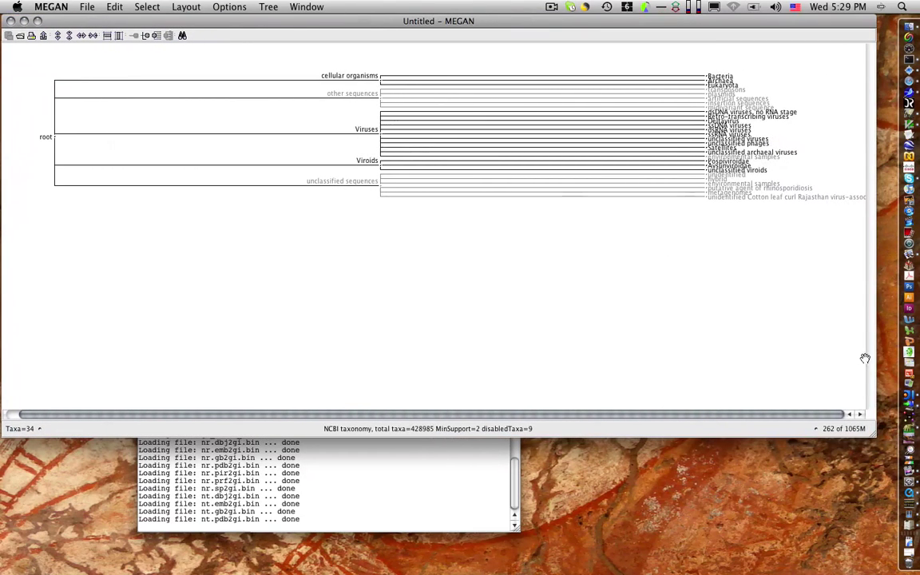
click(463, 501)
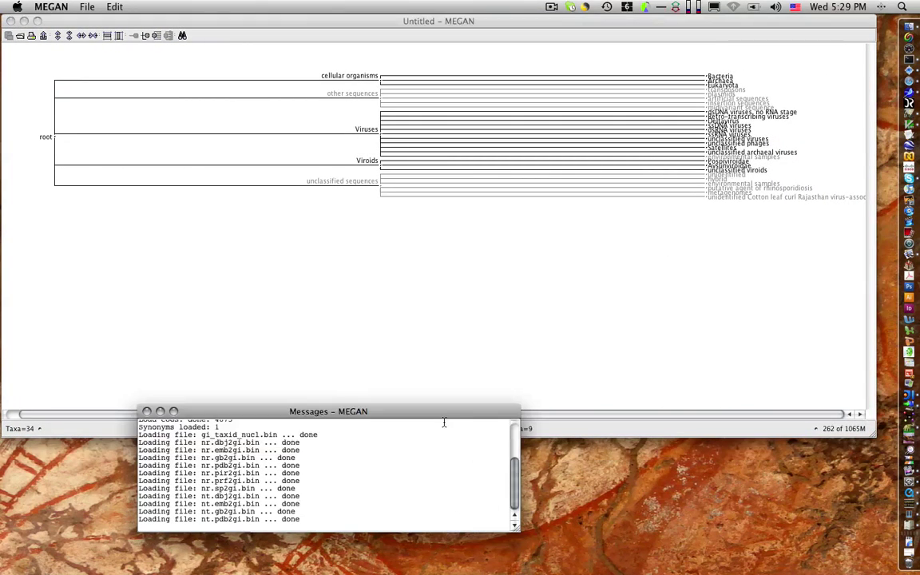
drag(444, 415, 309, 456)
drag(380, 514, 376, 475)
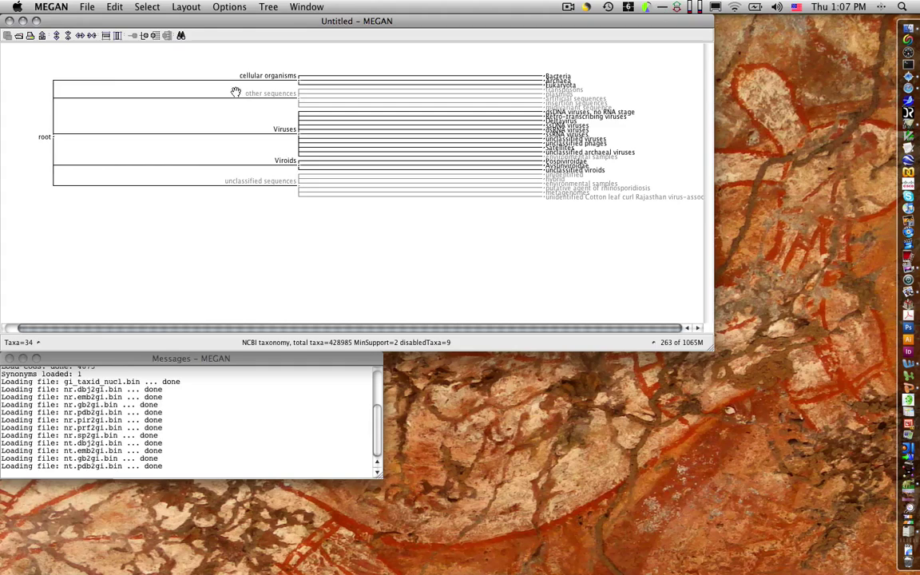
- Start a File > Import > BlastX (against NR) import of the Sargasso results
click(87, 7)
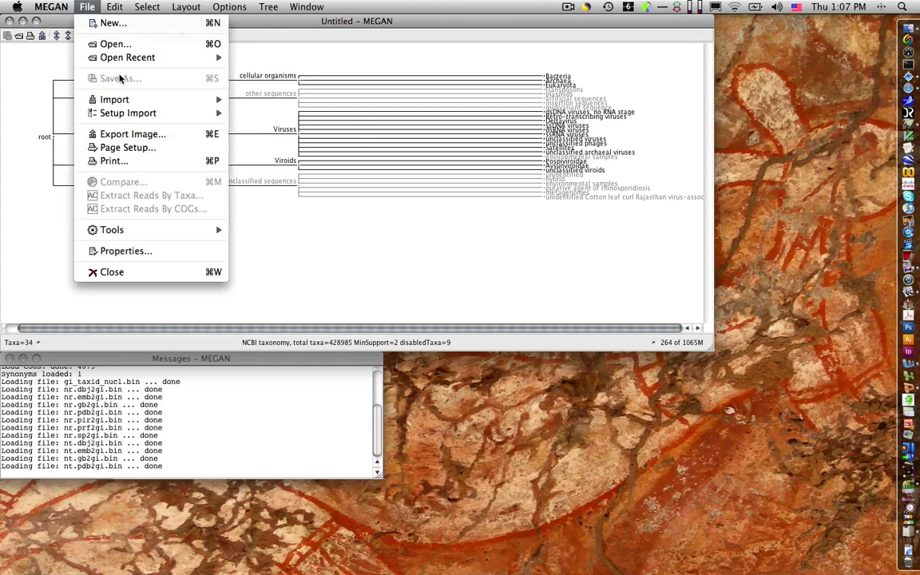
mouse_move(128, 102)
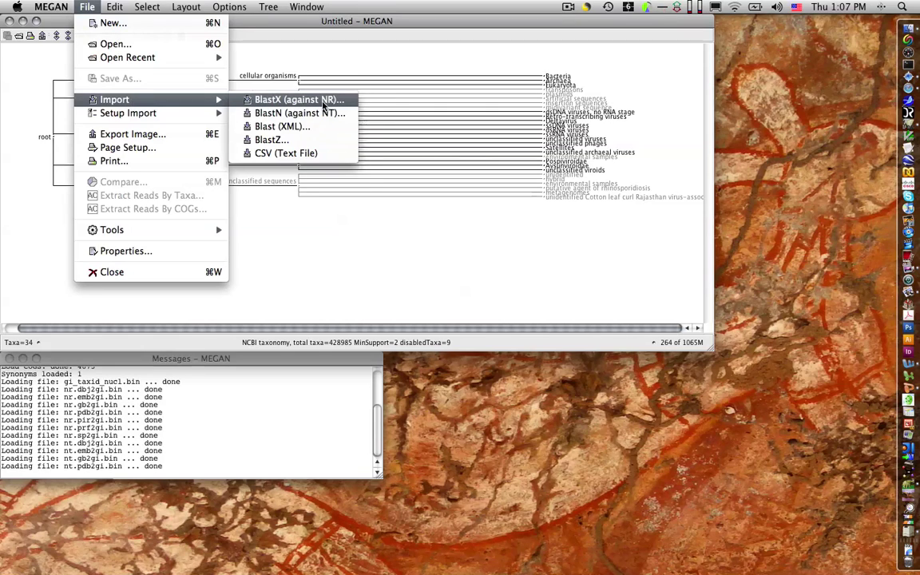
click(323, 102)
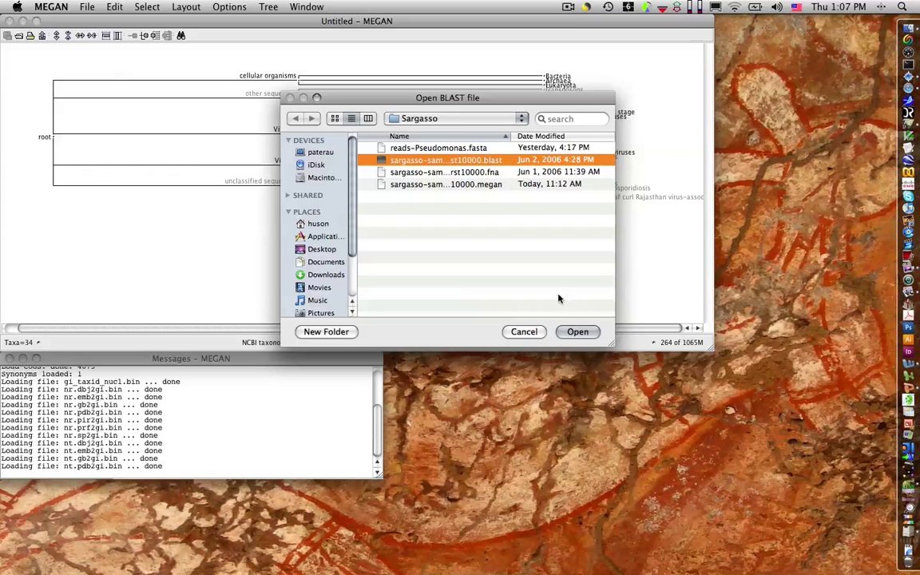
- Open sargasso-sample1-first10000.blast and import it as a Full Dataset
click(582, 332)
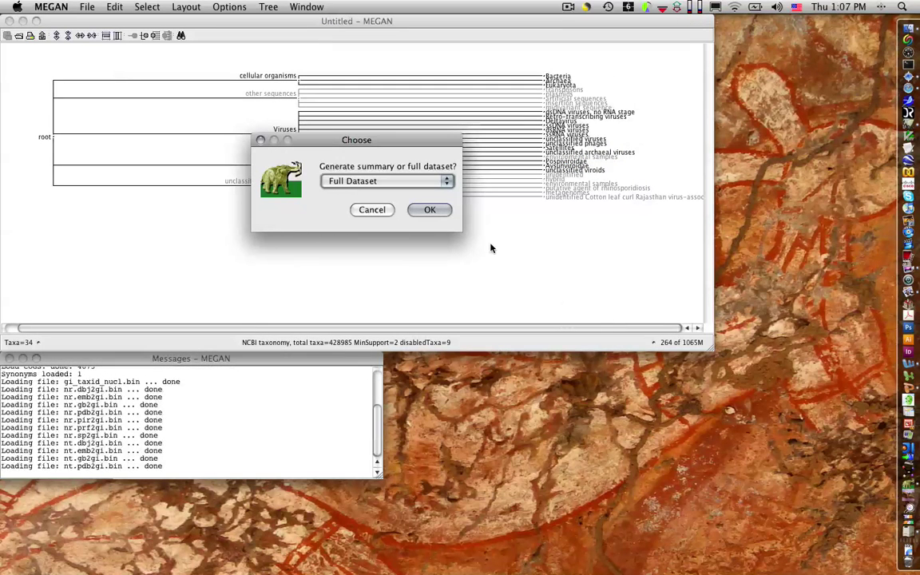
click(417, 188)
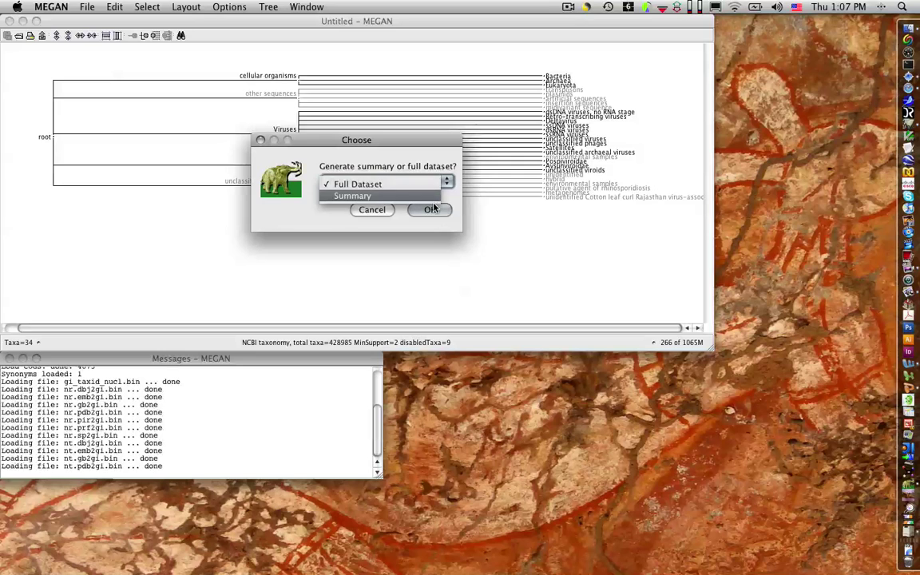
click(426, 186)
click(430, 209)
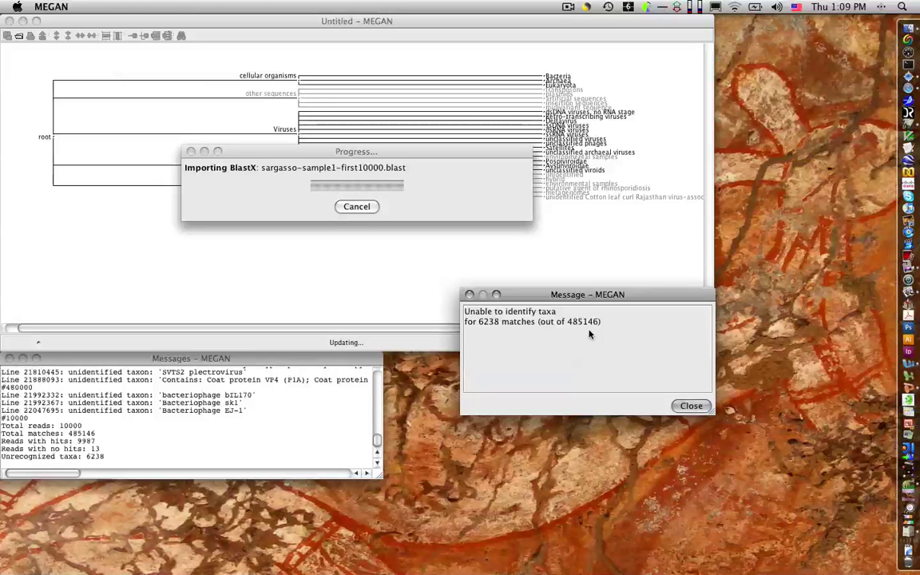
key(Return)
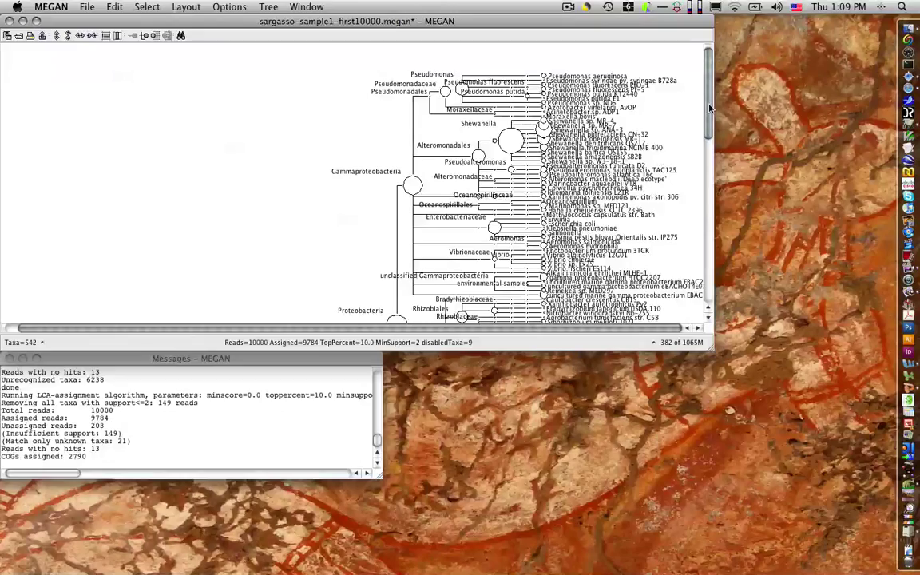
scroll(709, 108, down, 15)
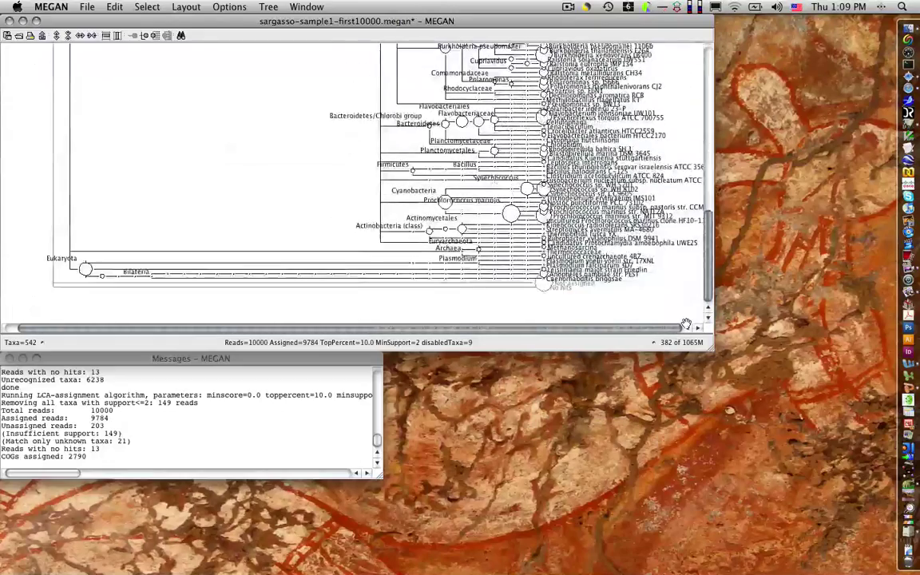
scroll(685, 324, up, 8)
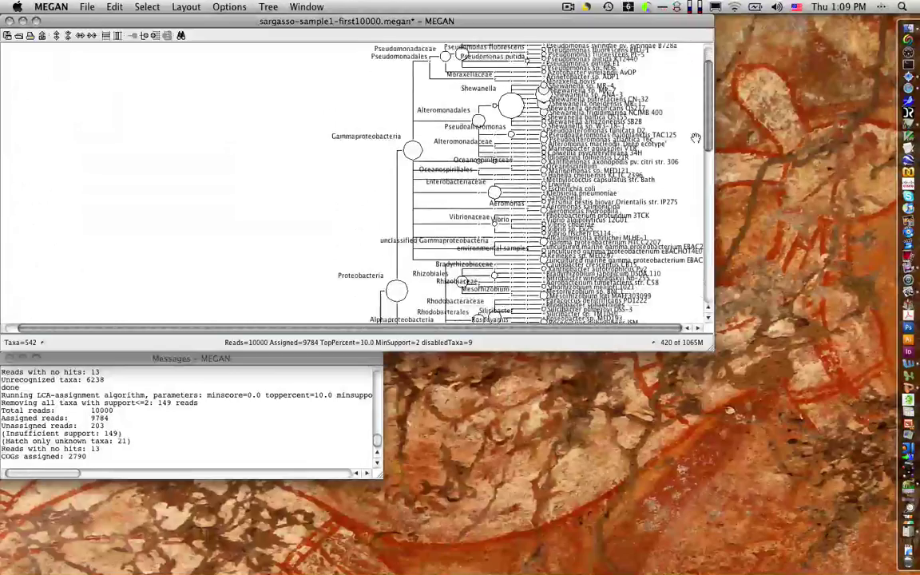
scroll(270, 118, down, 5)
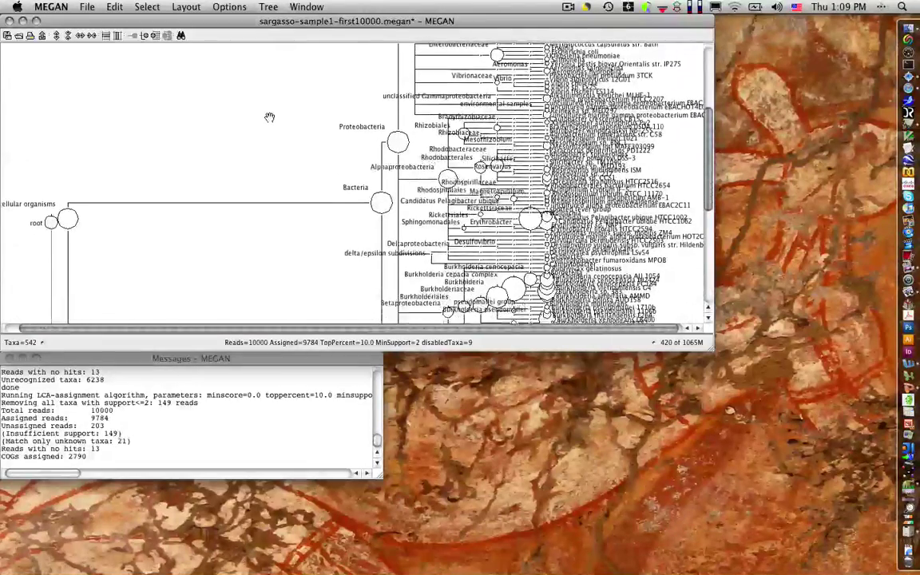
key(ctrl+Down)
key(ctrl+Down)
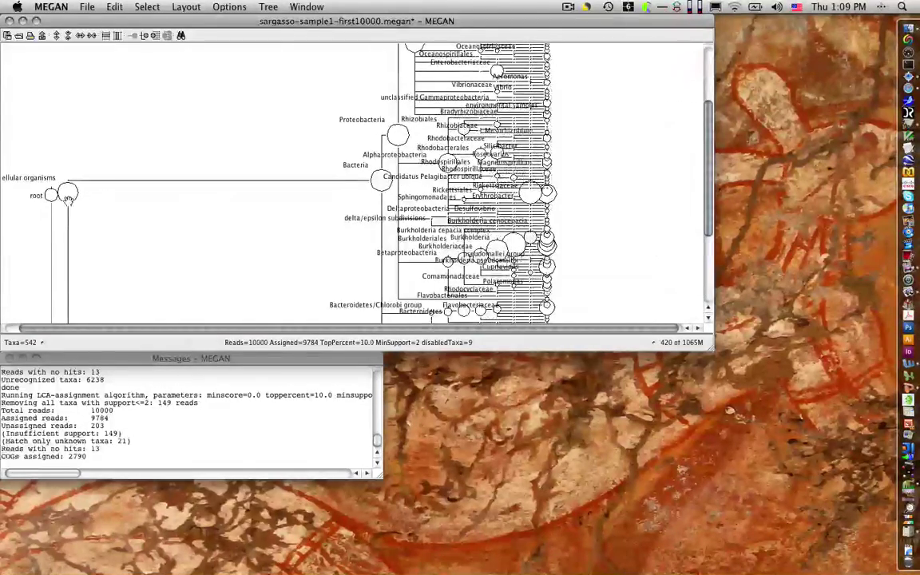
click(52, 198)
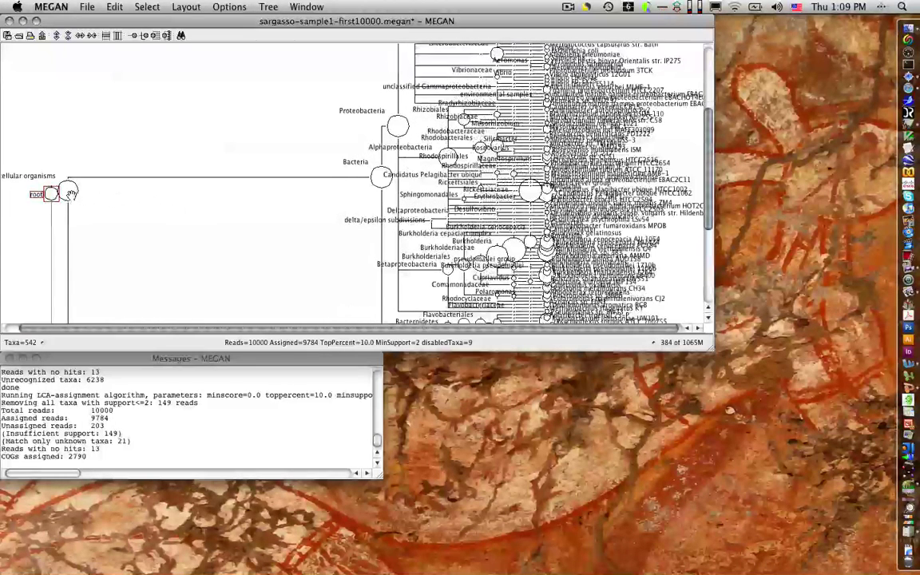
click(66, 181)
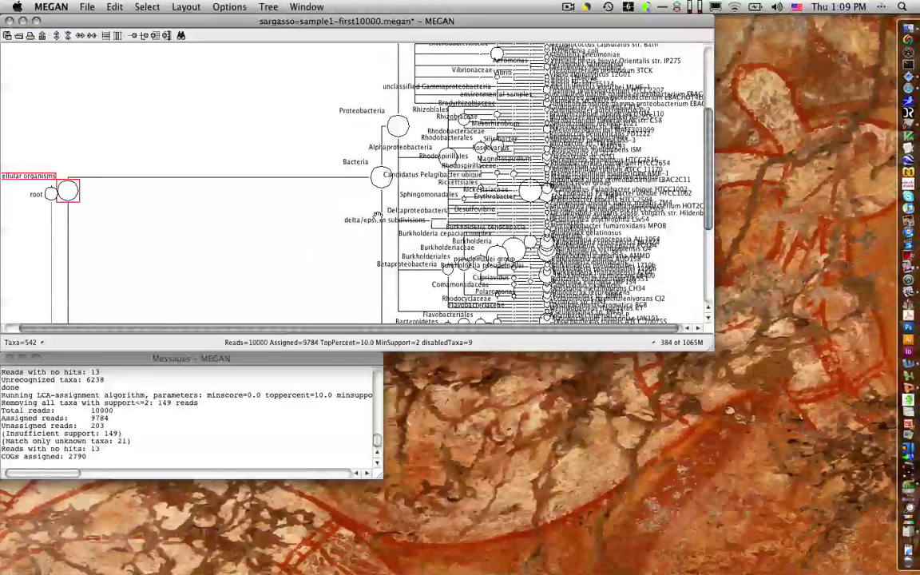
drag(710, 196, 699, 152)
scroll(356, 138, up, 3)
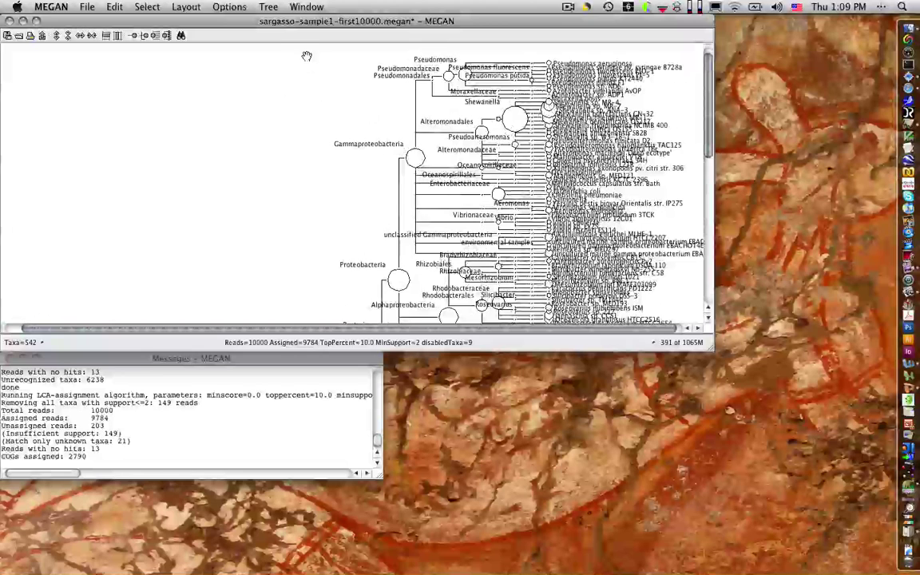
- Collapse the tree at Kingdom level and fit it to the window
click(269, 7)
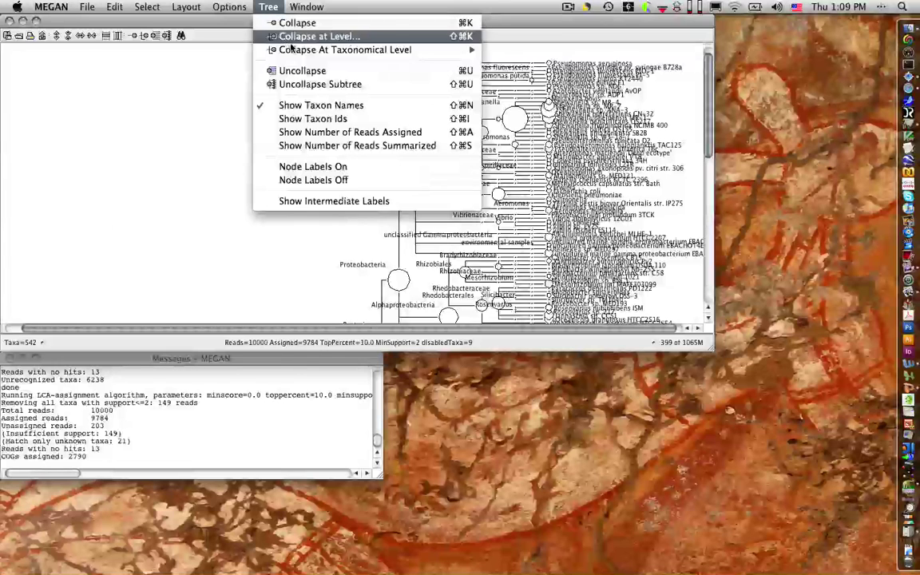
mouse_move(287, 51)
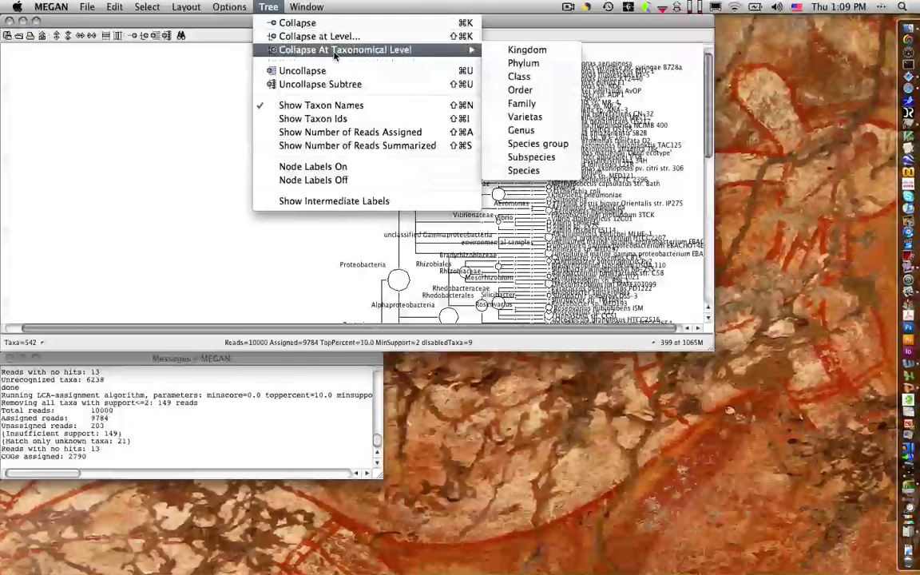
click(512, 52)
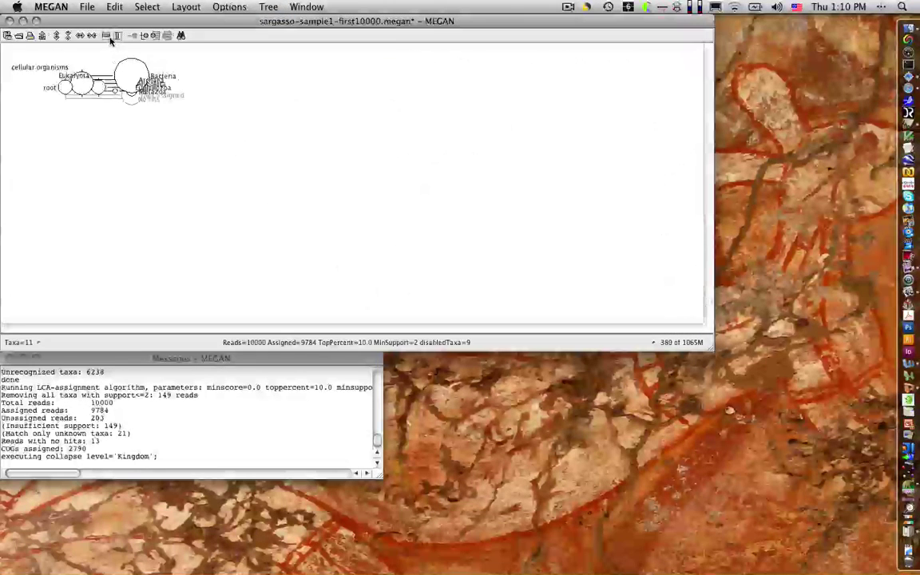
click(105, 35)
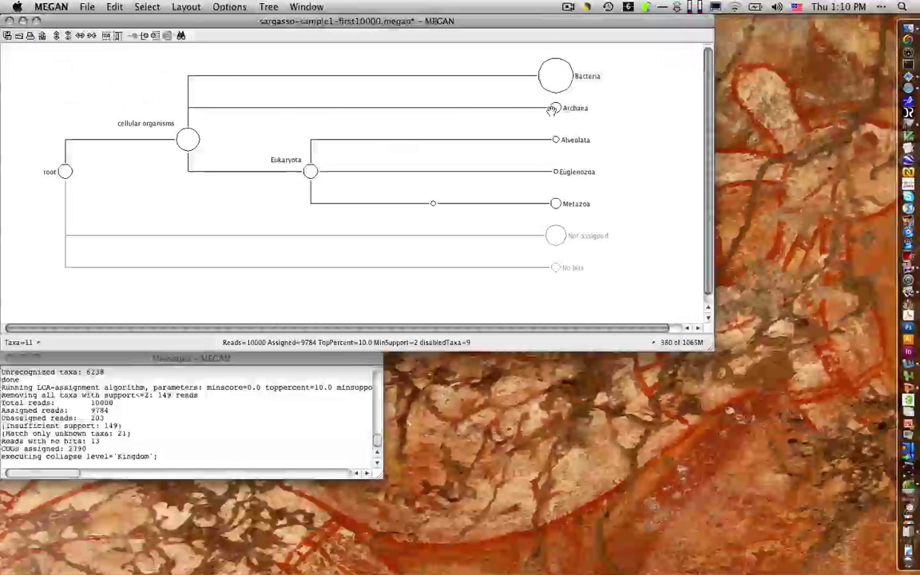
- Uncollapse the Bacteria node, then select Proteobacteria for full subtree expansion
click(557, 80)
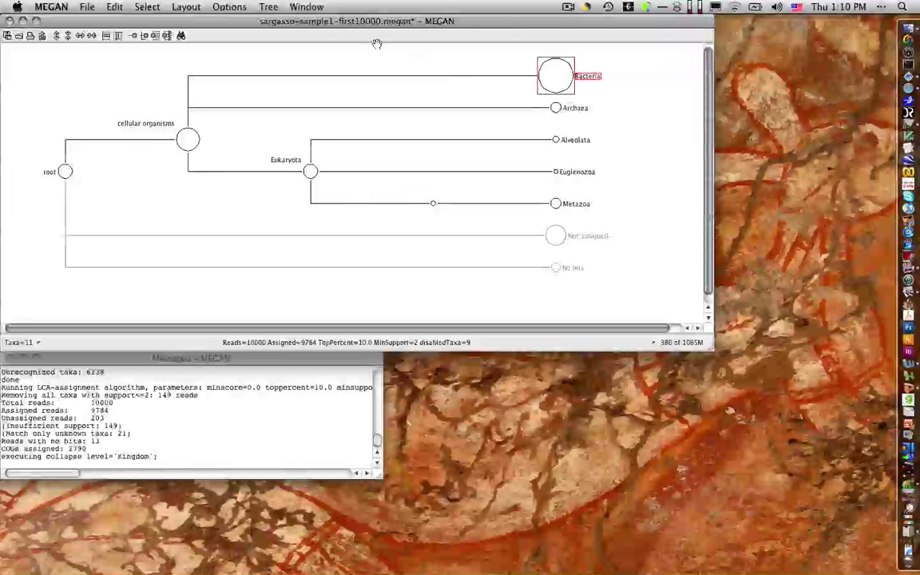
click(268, 8)
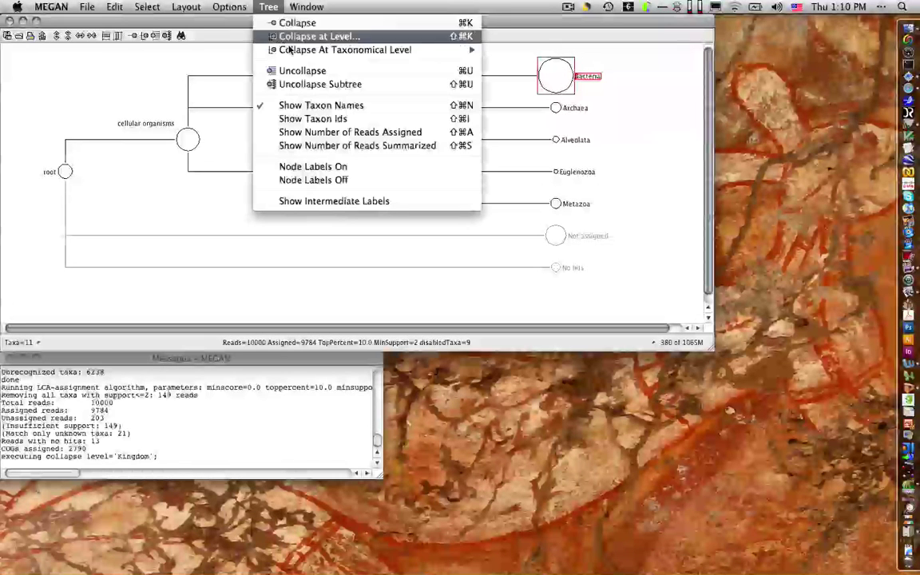
click(277, 71)
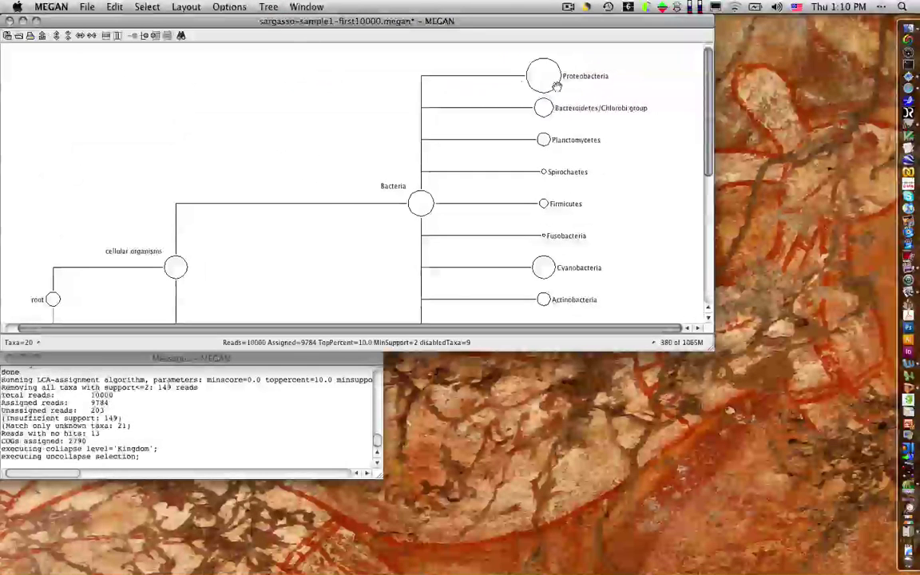
click(550, 84)
click(551, 87)
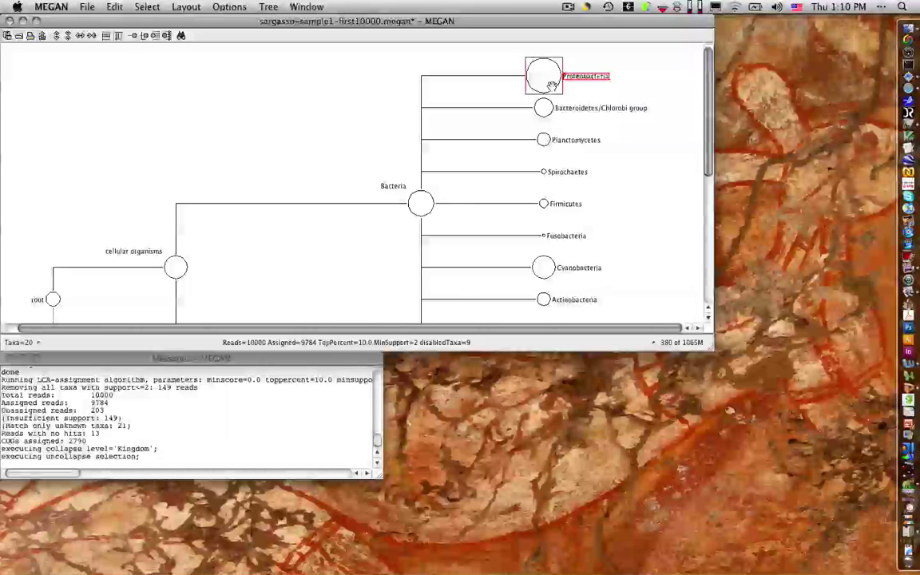
click(269, 8)
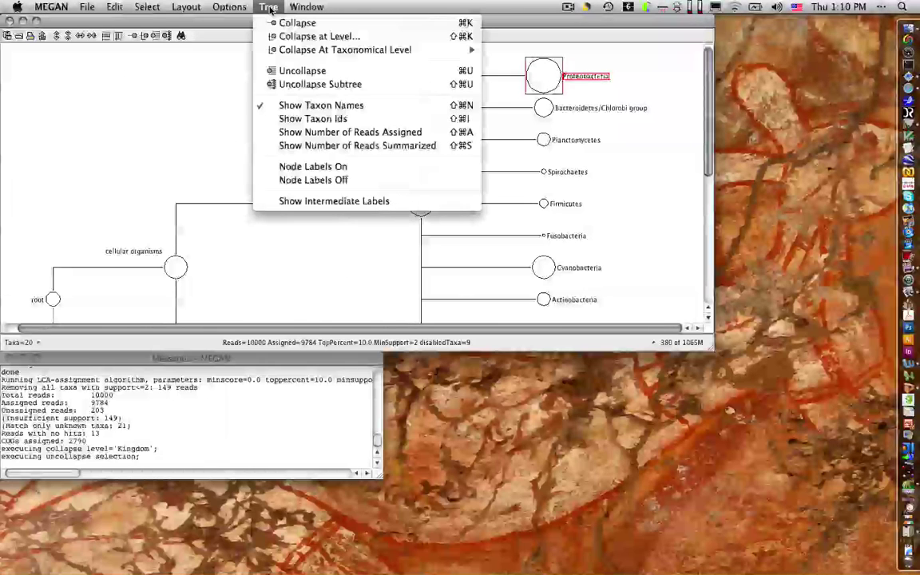
- Fully expand Proteobacteria and label nodes with assigned read counts, Pseudomonas showing 42
click(303, 84)
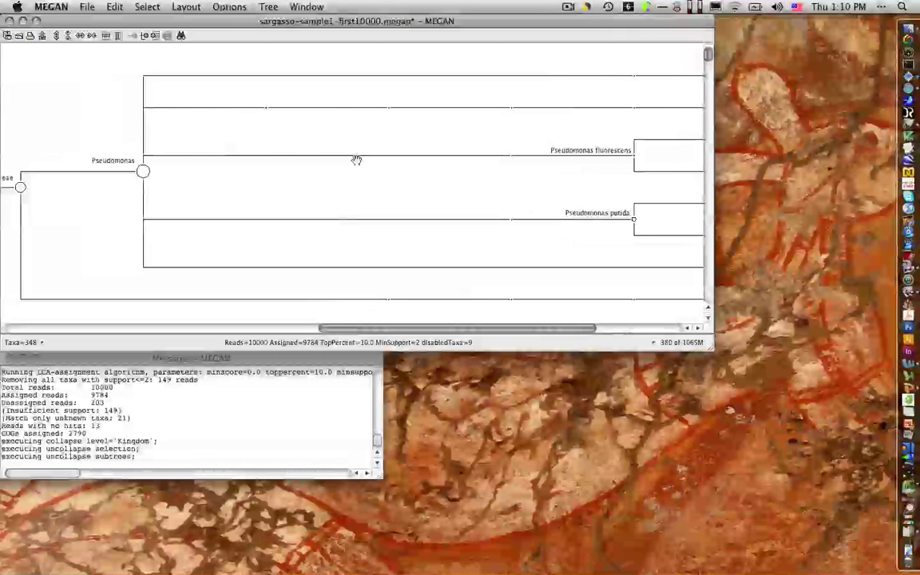
click(143, 172)
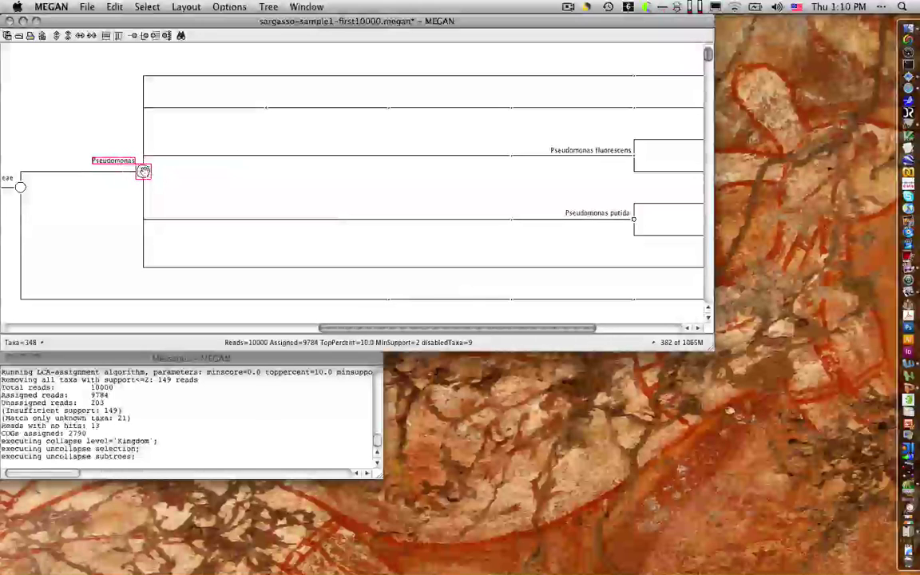
click(270, 8)
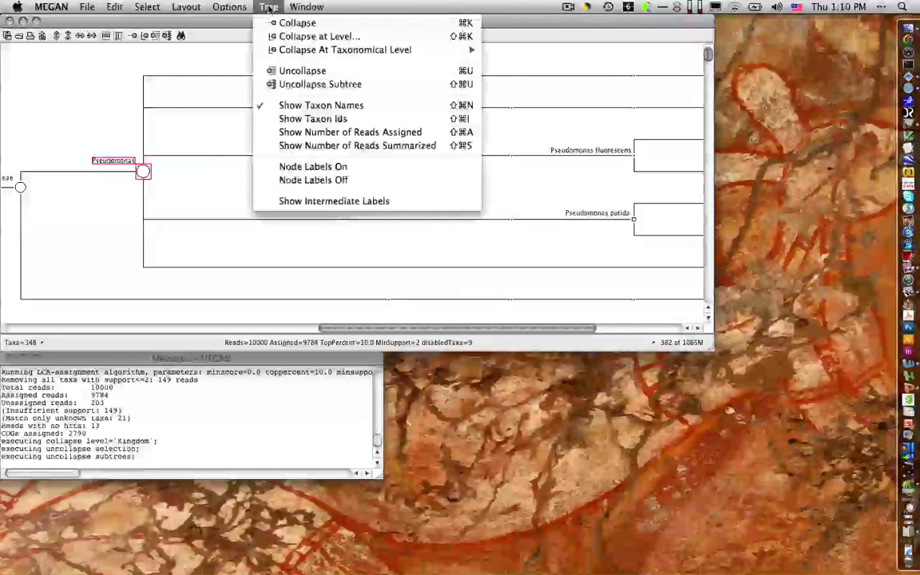
click(312, 131)
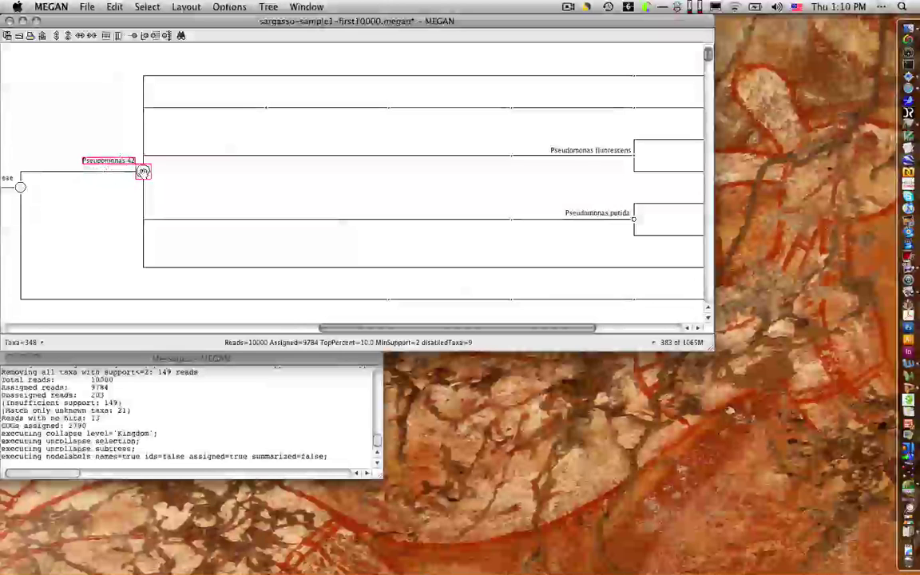
drag(324, 327, 254, 326)
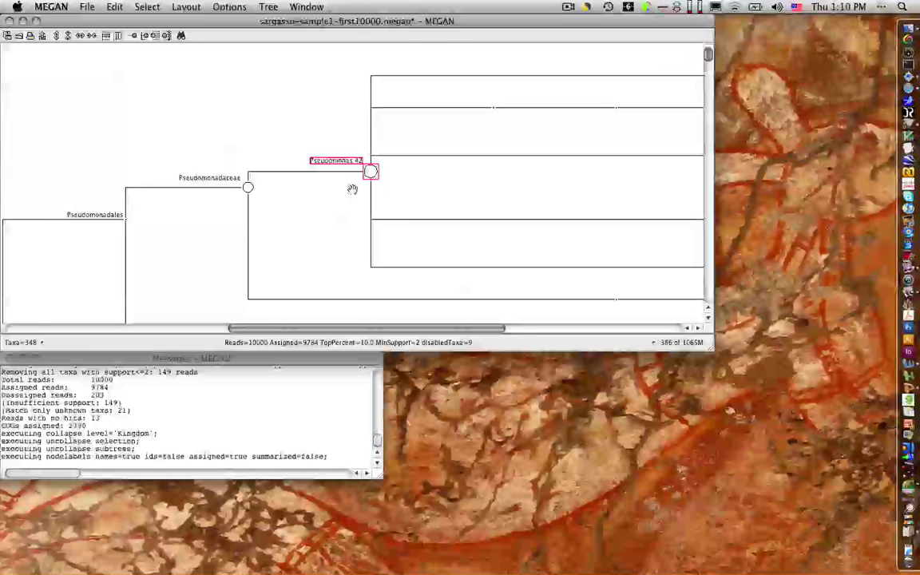
- Move the Messages log lower and enlarge the main tree window
click(315, 357)
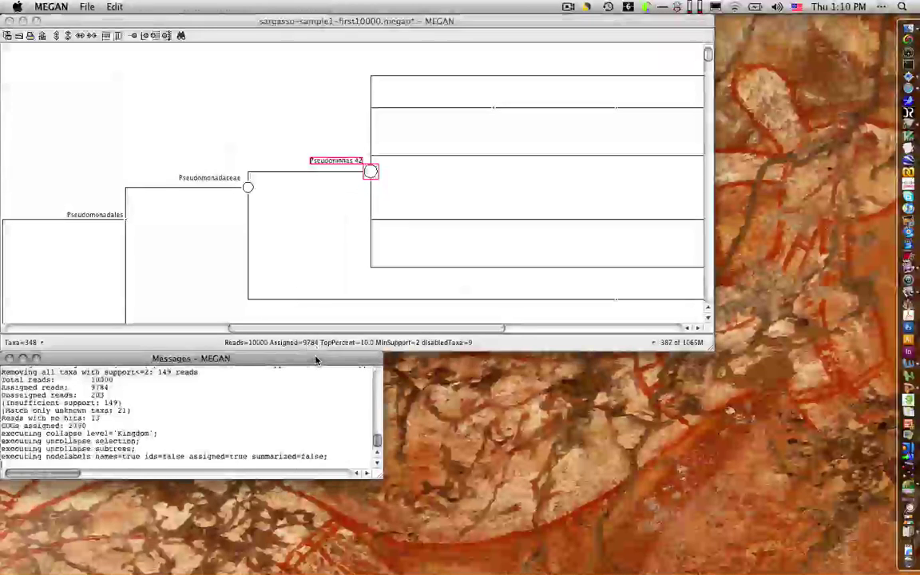
drag(315, 357, 321, 457)
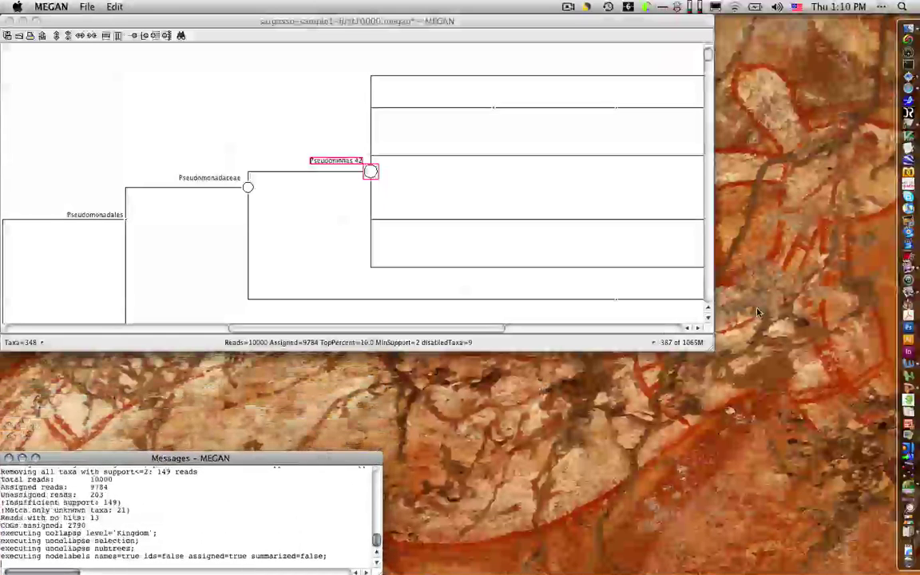
drag(713, 354, 893, 455)
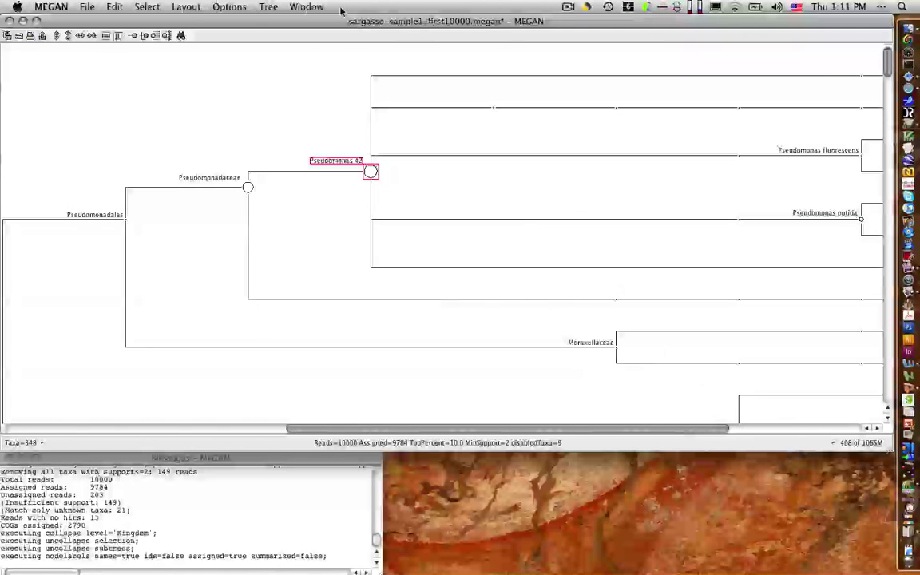
- Collapse the tree at level 4 via Tree > Collapse at Level
click(306, 8)
mouse_move(276, 9)
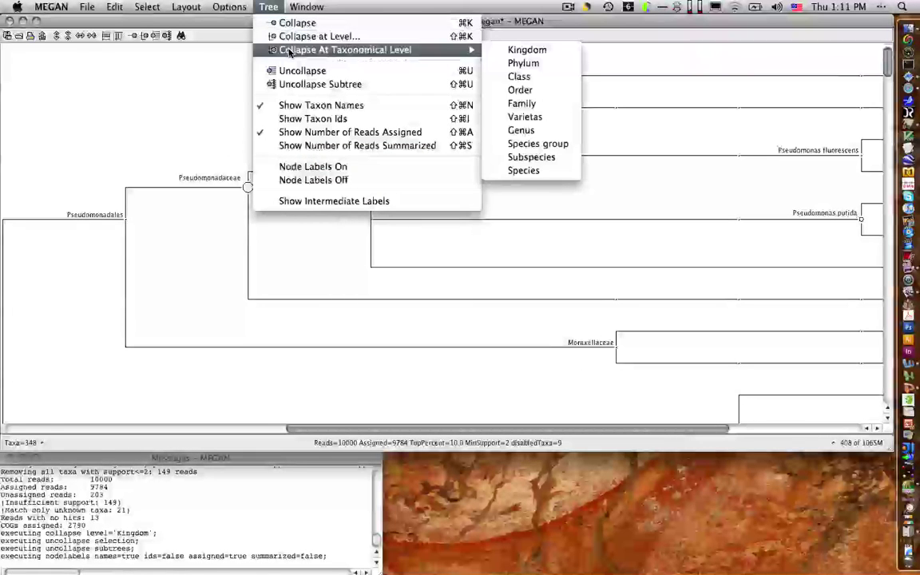
click(293, 37)
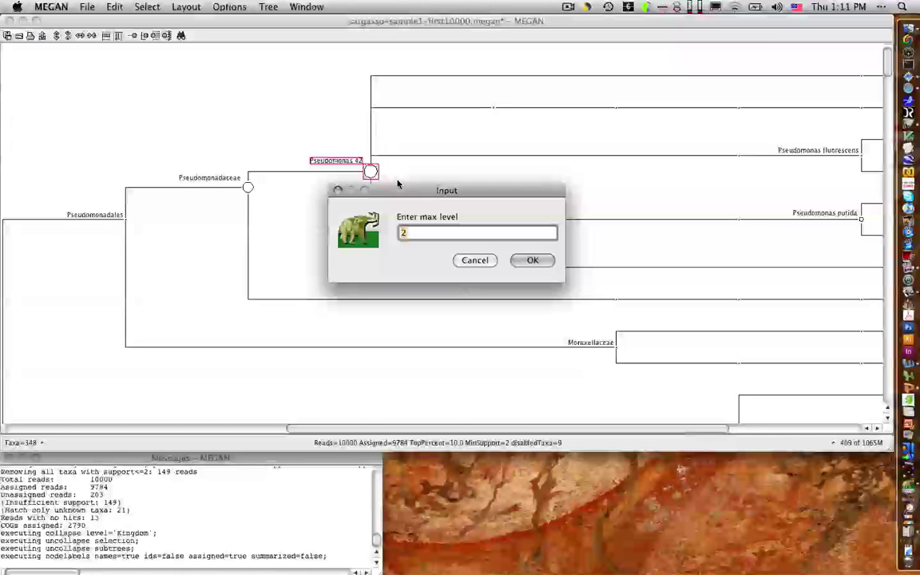
text(4)
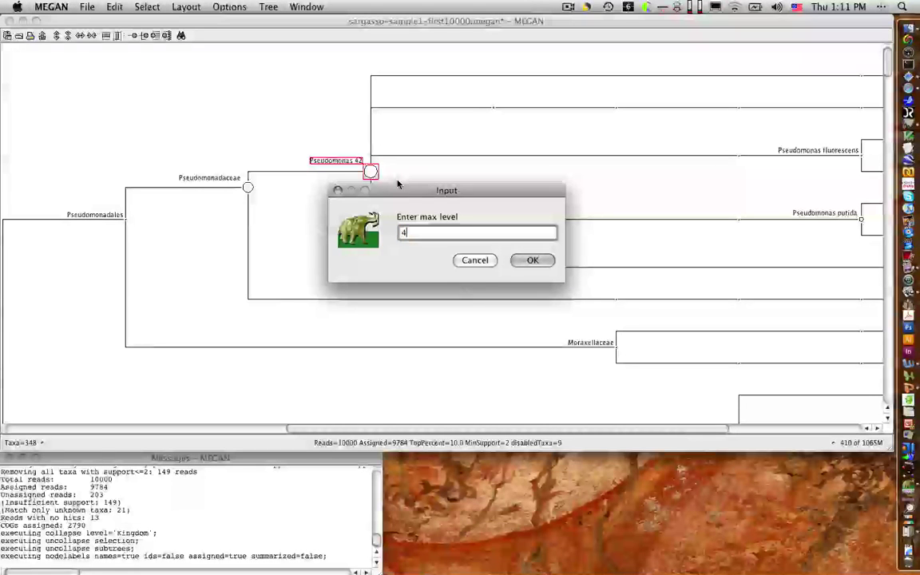
click(531, 261)
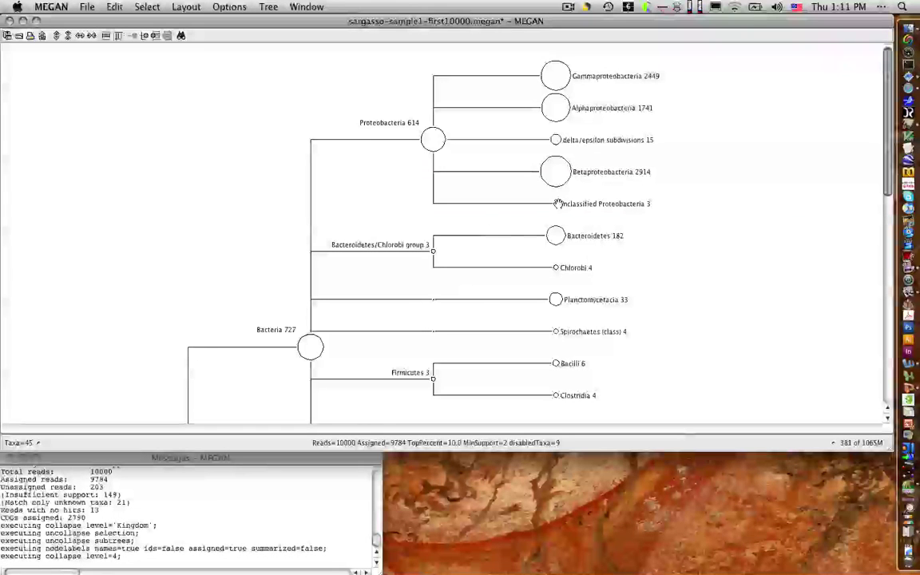
- Select several proteobacteria nodes, clear them, then box-select Alphaproteobacteria through Chlorobi
click(584, 77)
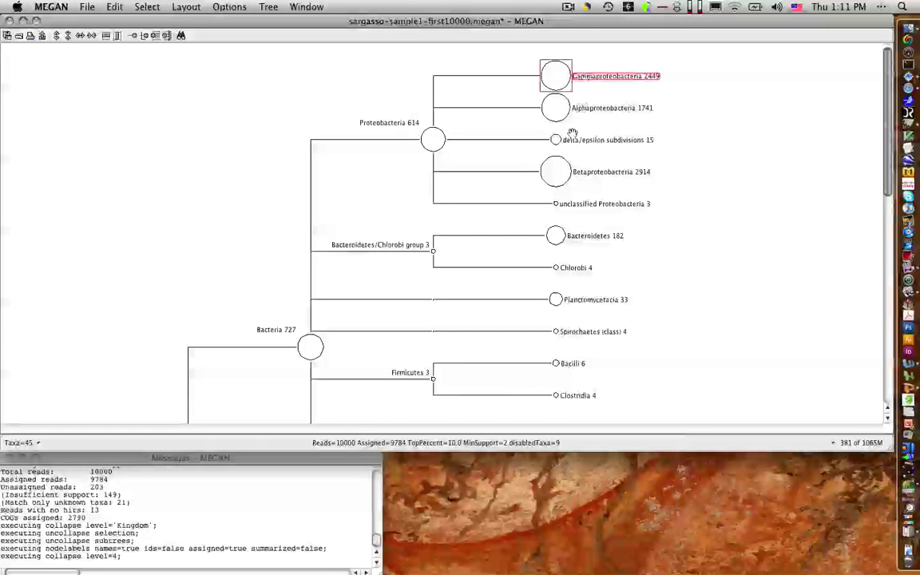
shift+click(578, 108)
shift+click(557, 140)
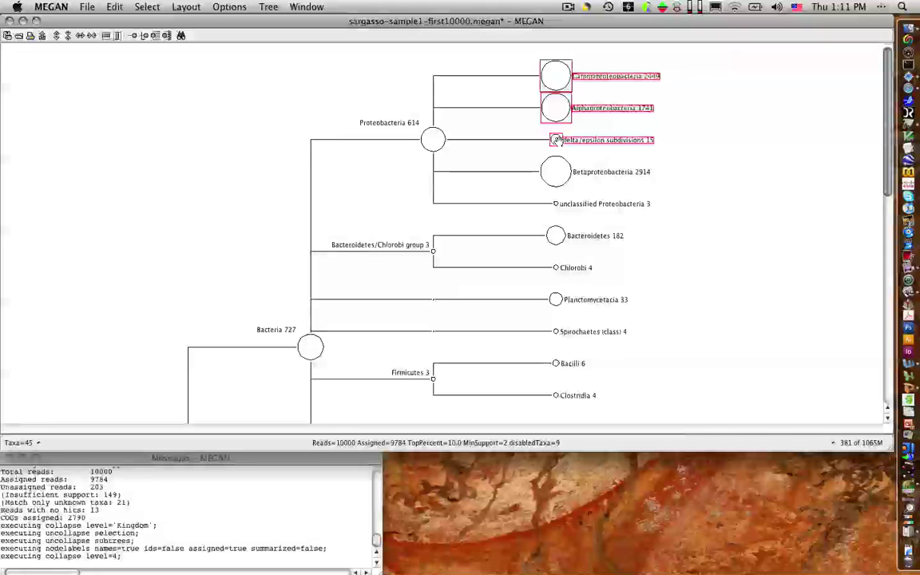
click(710, 77)
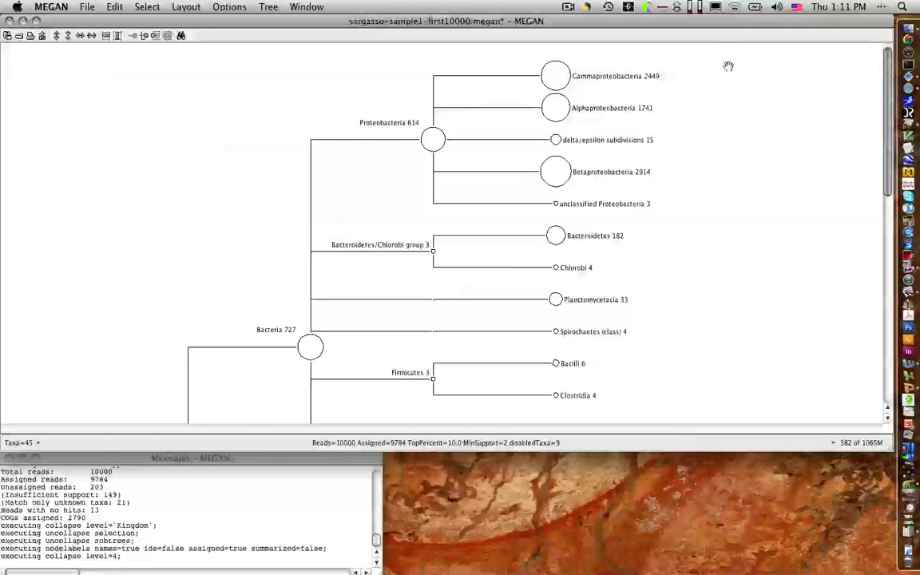
drag(724, 63, 525, 284)
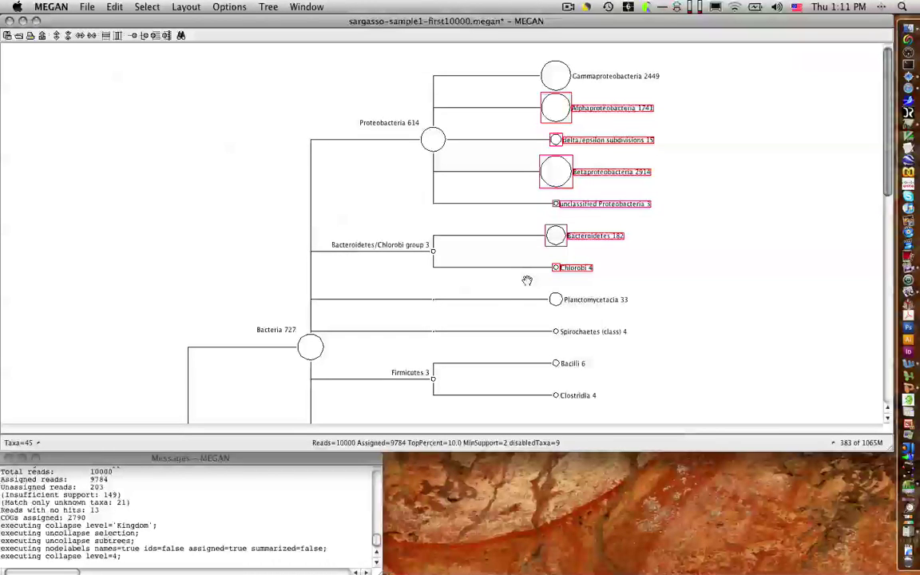
- Select all leaf nodes, then invert the selection to the internal nodes
click(148, 8)
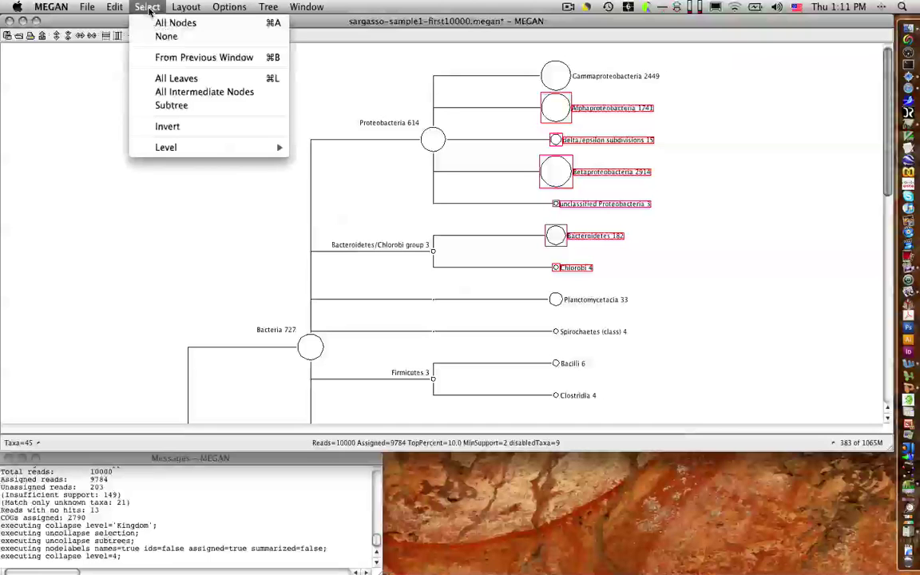
click(154, 79)
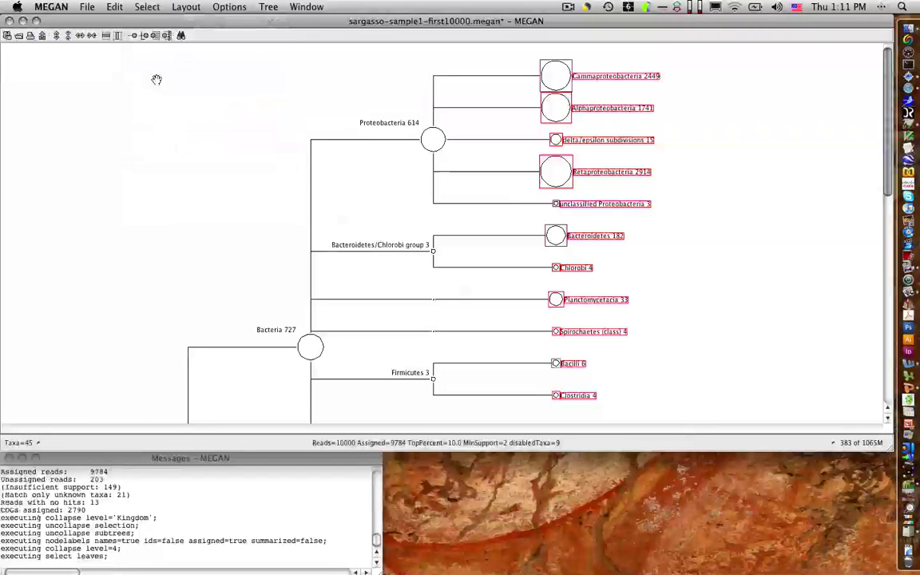
click(141, 6)
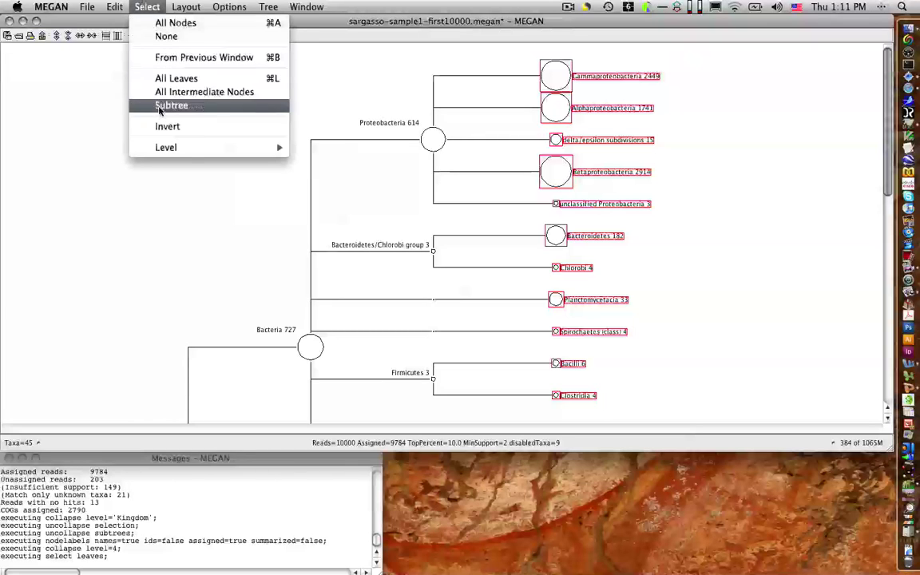
click(163, 127)
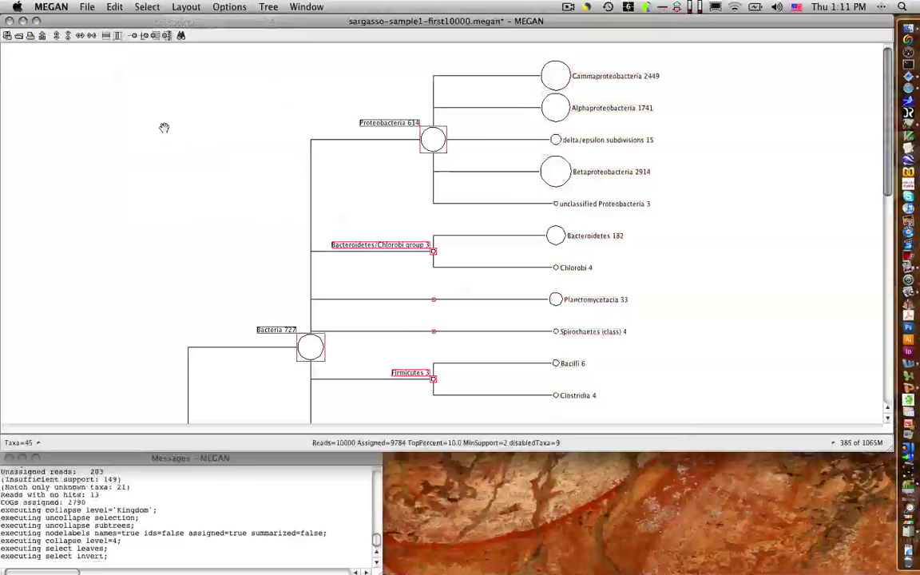
- Browse Select > Level, then deselect all nodes by clicking empty canvas
click(147, 8)
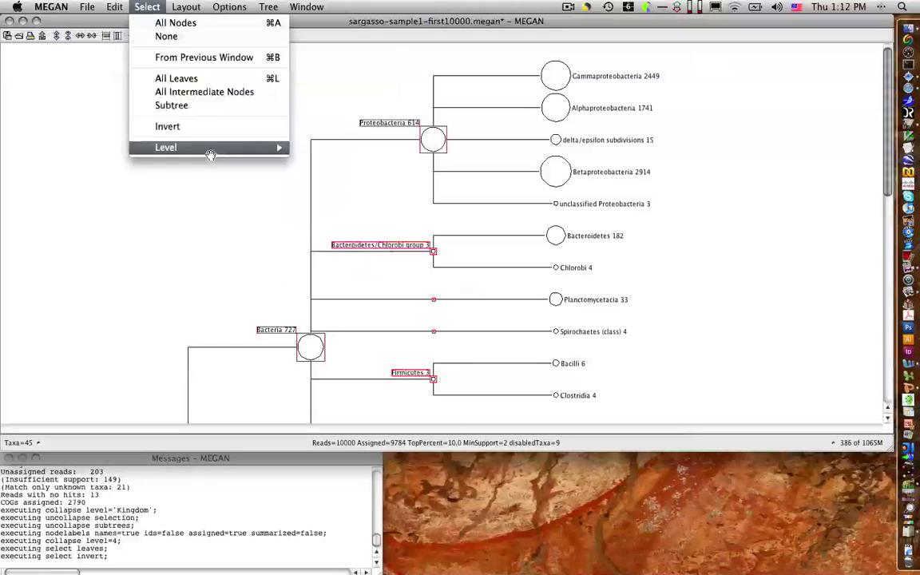
mouse_move(211, 152)
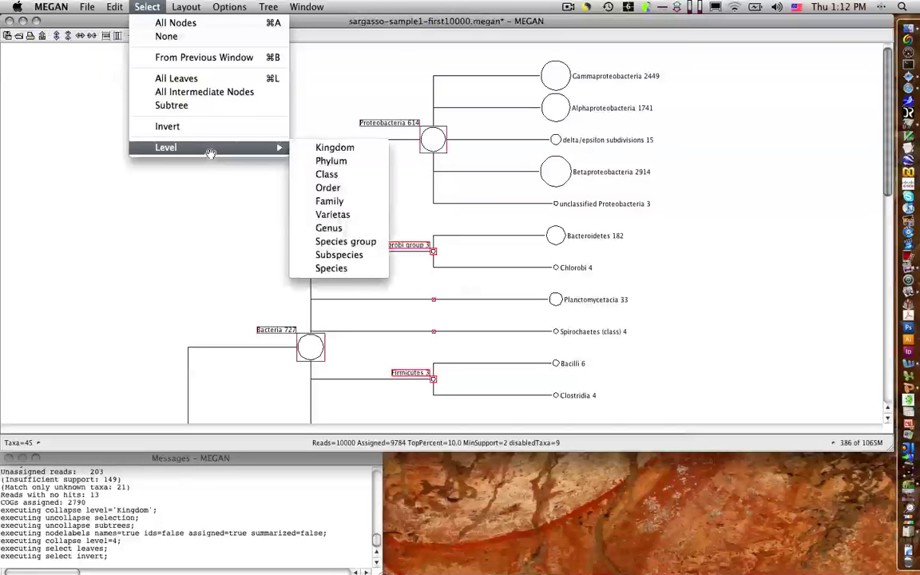
click(222, 199)
click(222, 198)
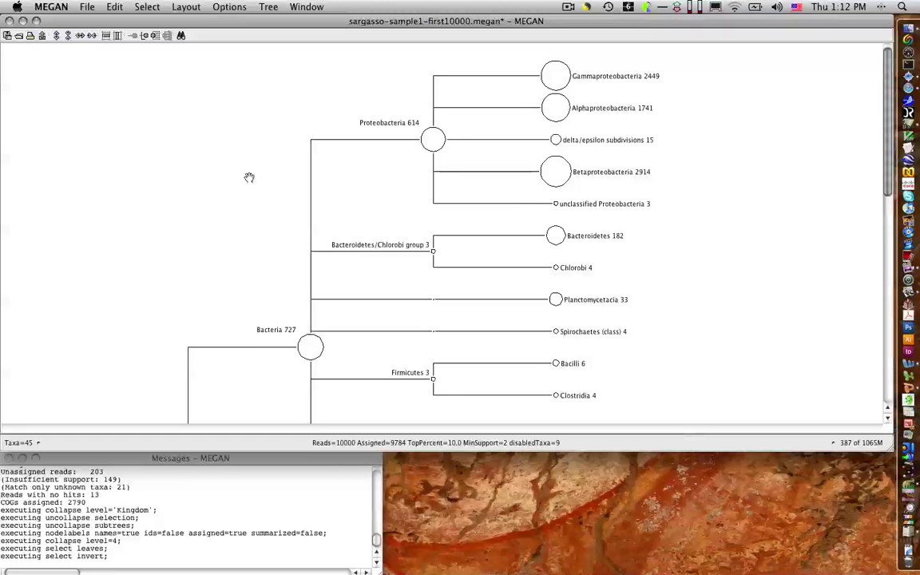
- Open the Inspector on the Bacteroidetes (182) node and reposition it
click(554, 235)
right_click(550, 235)
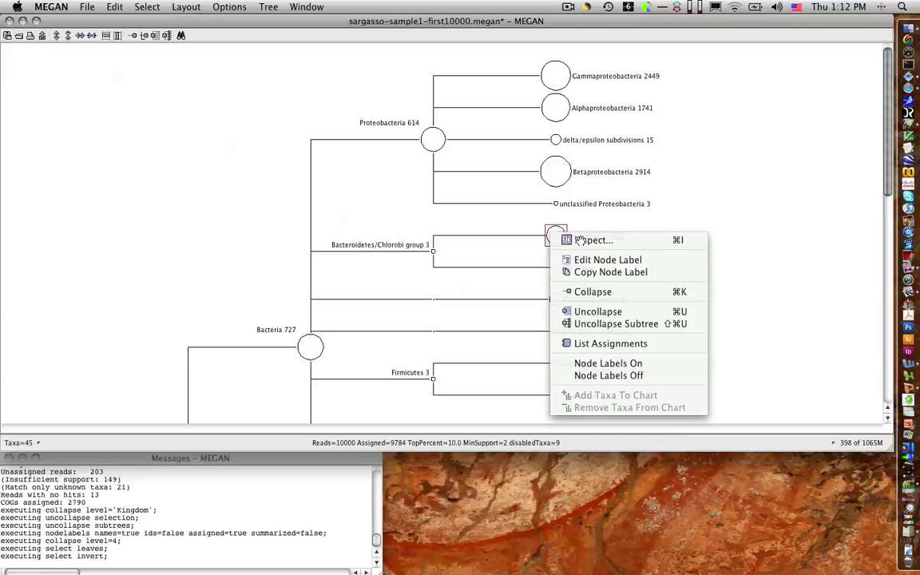
click(580, 240)
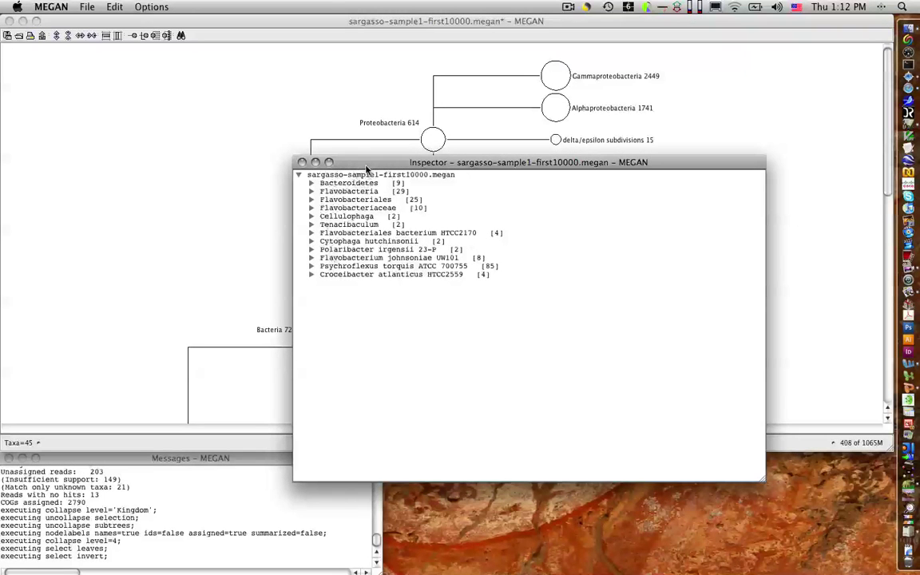
drag(366, 167, 349, 274)
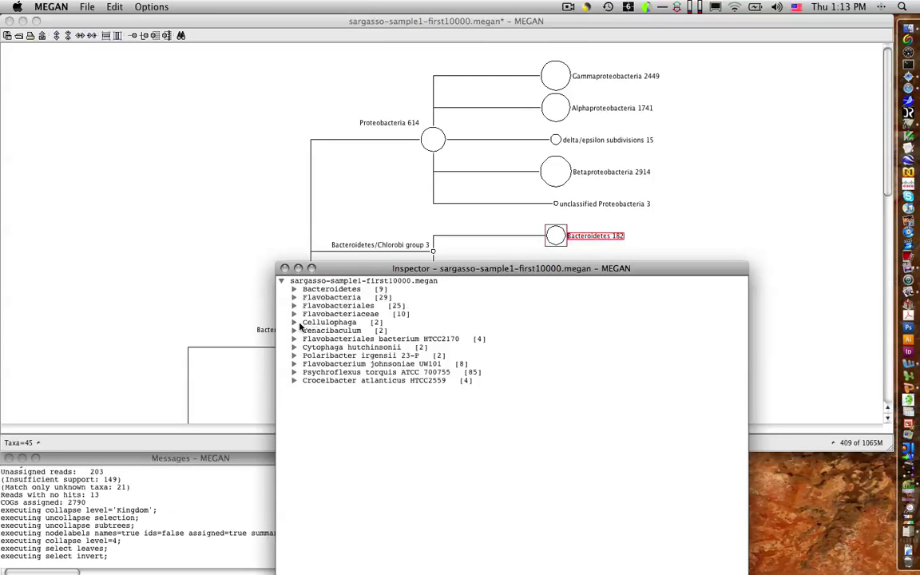
- View read SHAAH63TF's Psychroflexus torquis alignment in the Inspector, then close it
click(293, 290)
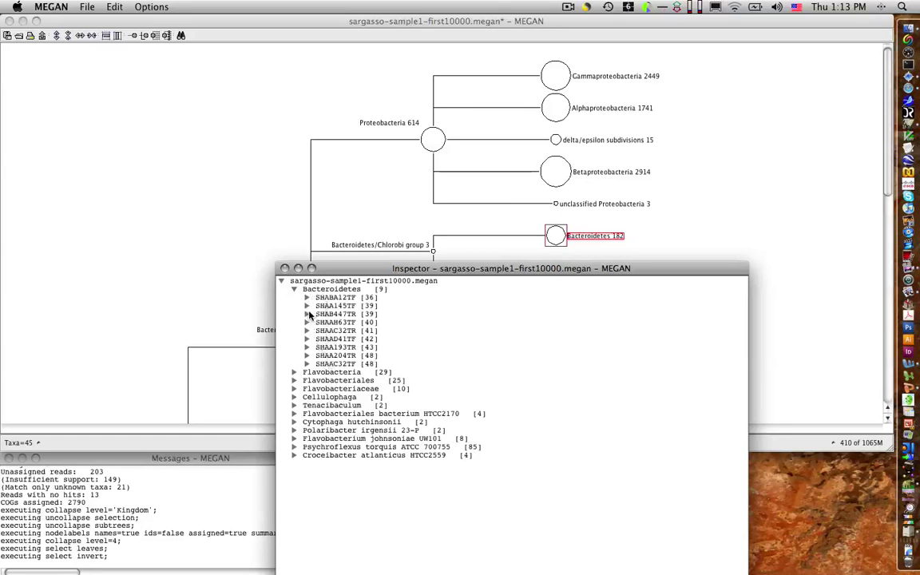
click(306, 323)
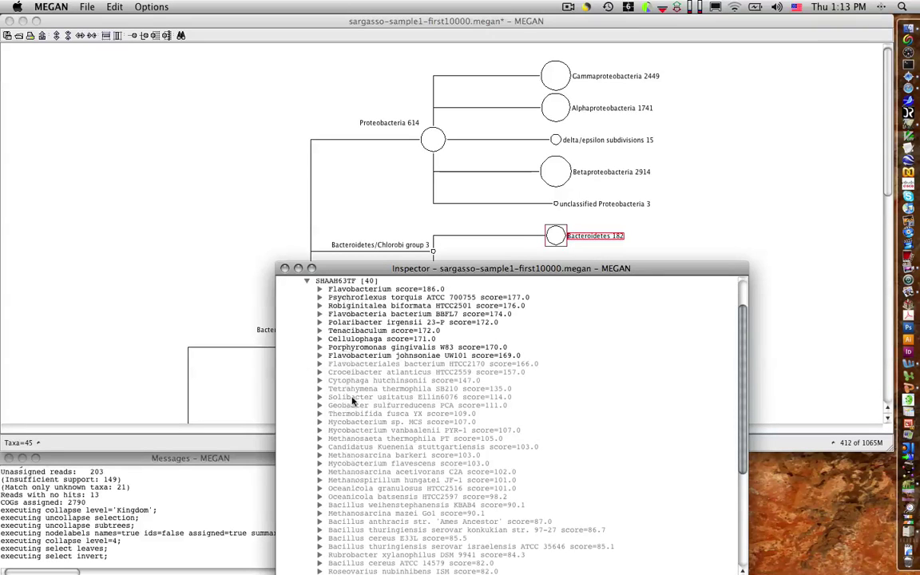
click(319, 298)
click(448, 387)
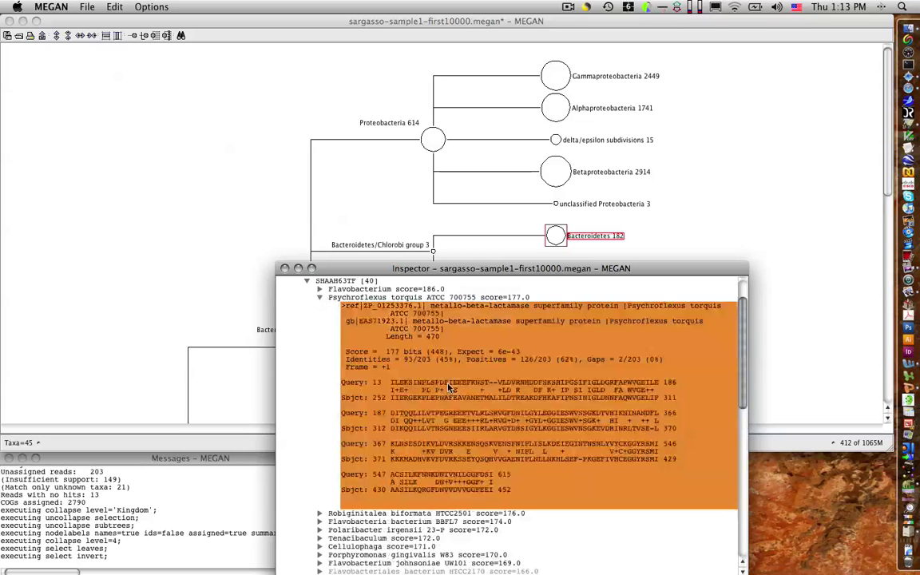
click(319, 298)
click(285, 269)
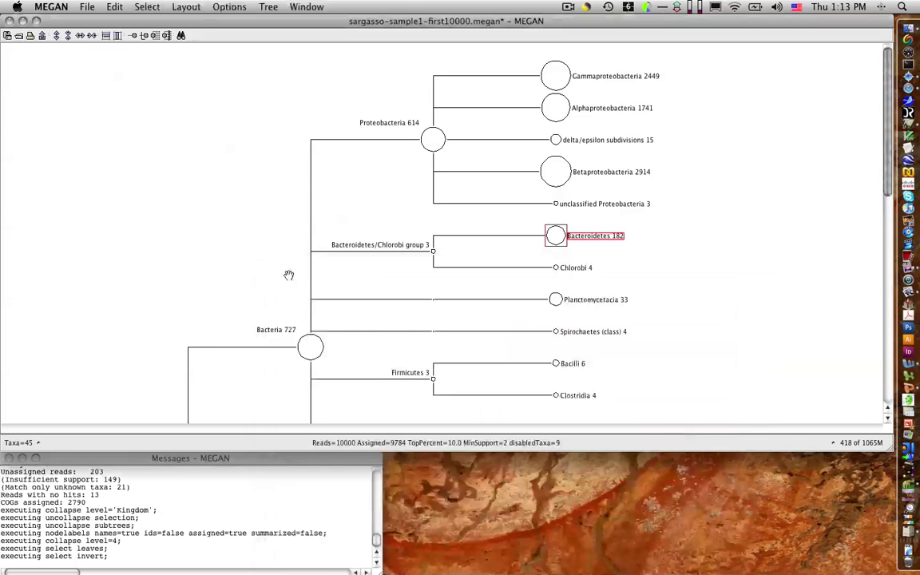
click(229, 8)
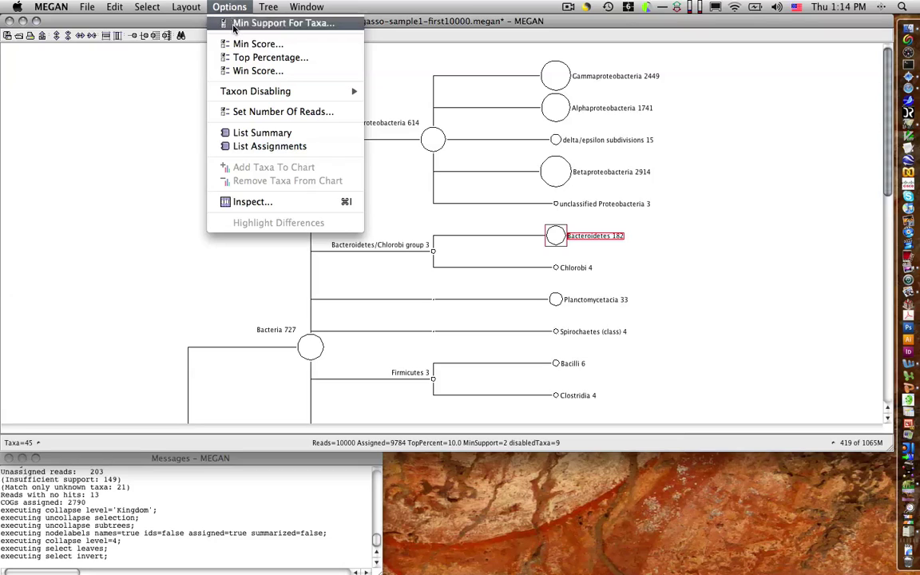
click(263, 23)
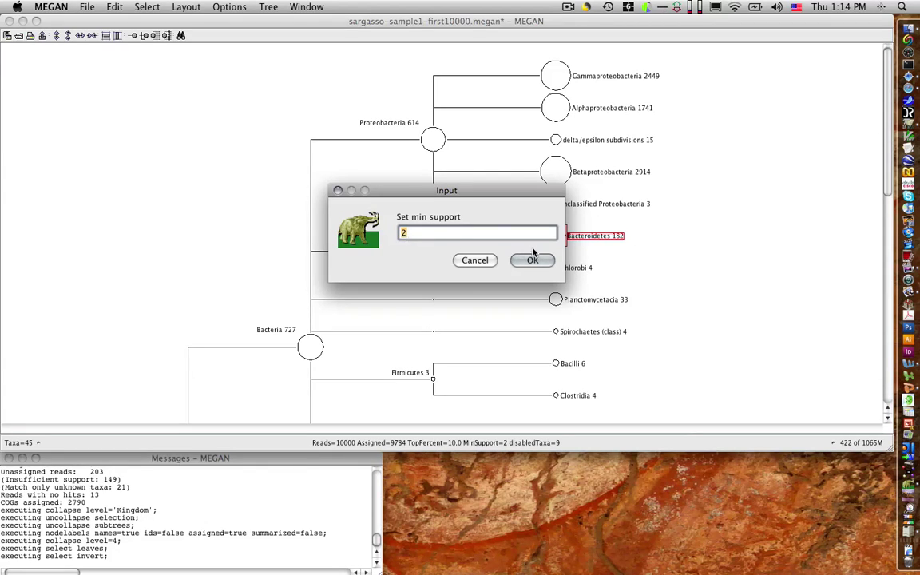
click(476, 261)
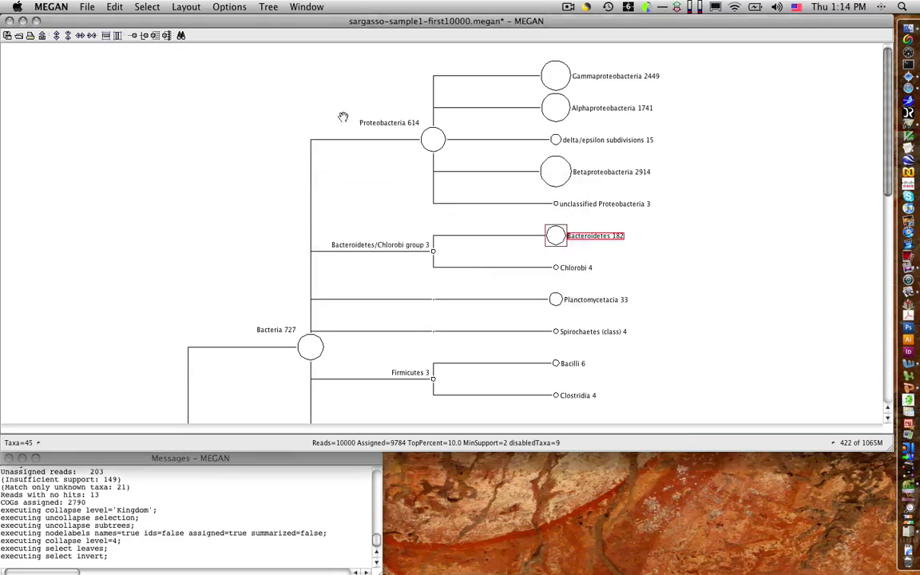
- Set the minimum score to 289.30 and apply it to recompute the tree
click(229, 6)
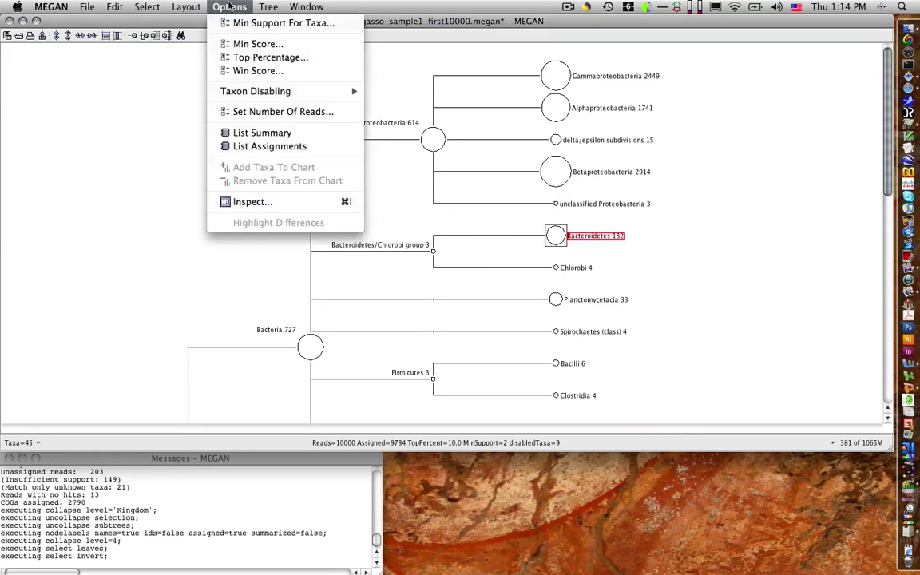
click(212, 43)
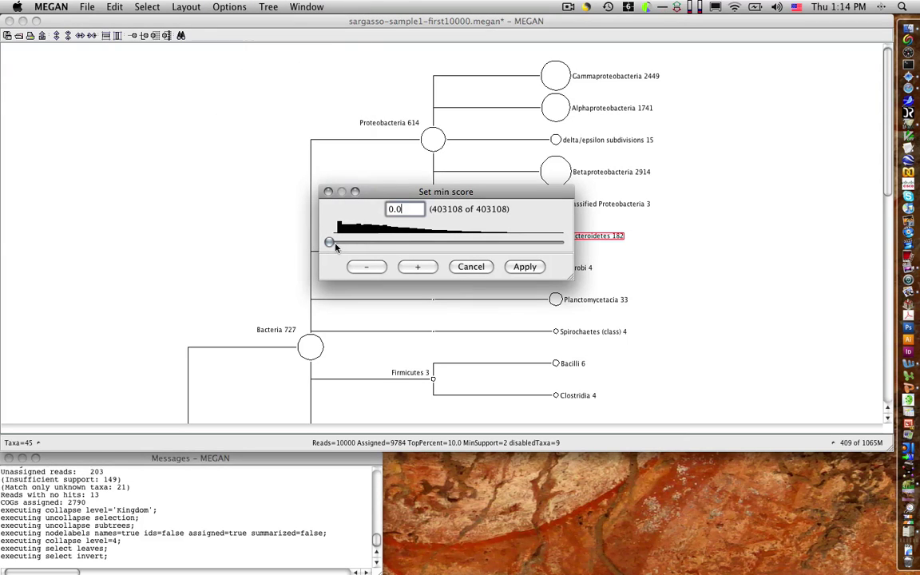
click(329, 244)
drag(329, 245, 424, 244)
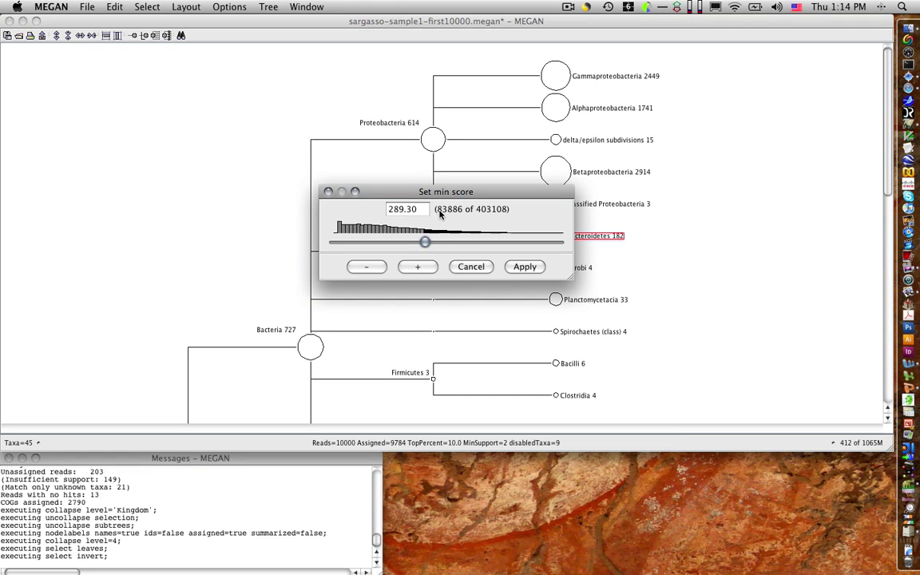
click(524, 267)
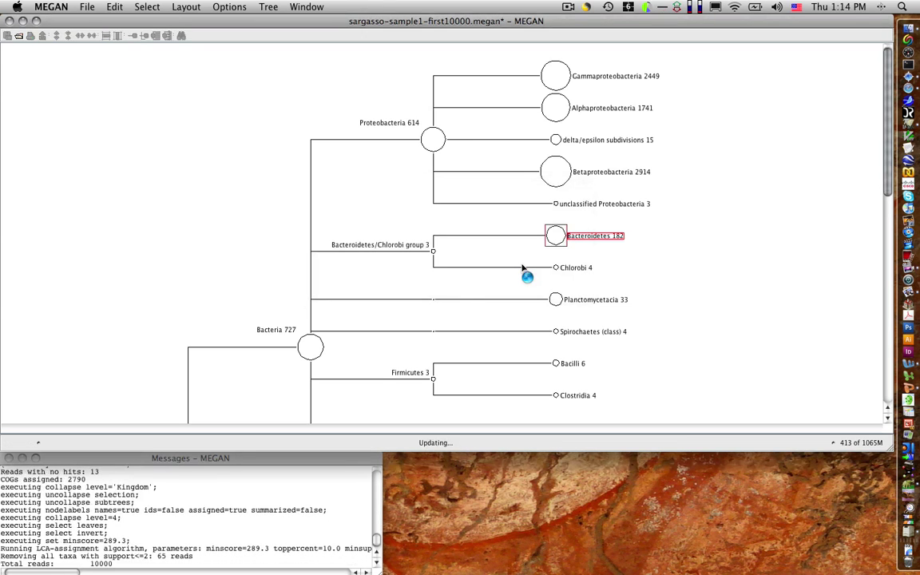
scroll(471, 244, down, 5)
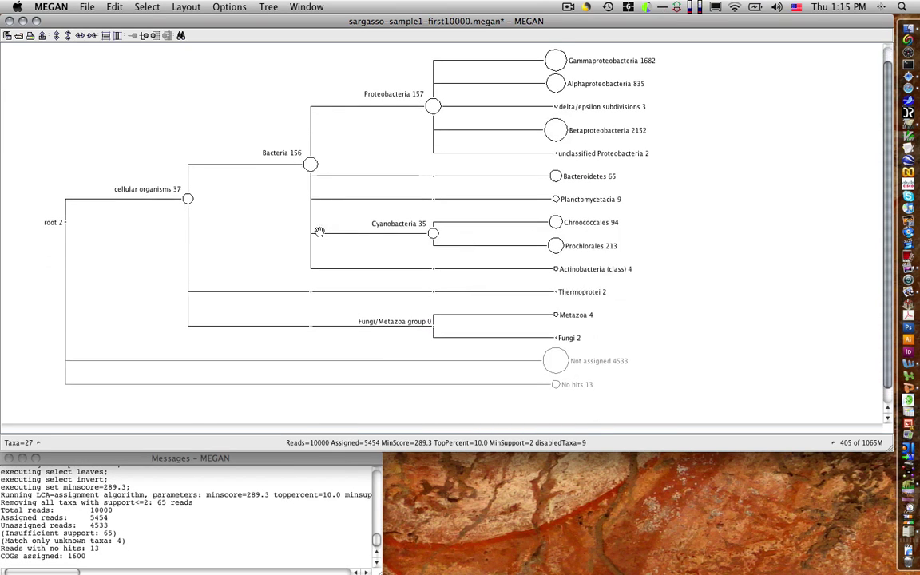
- Confirm the Top Percentage filter at 10.0 percent of the best score
click(217, 8)
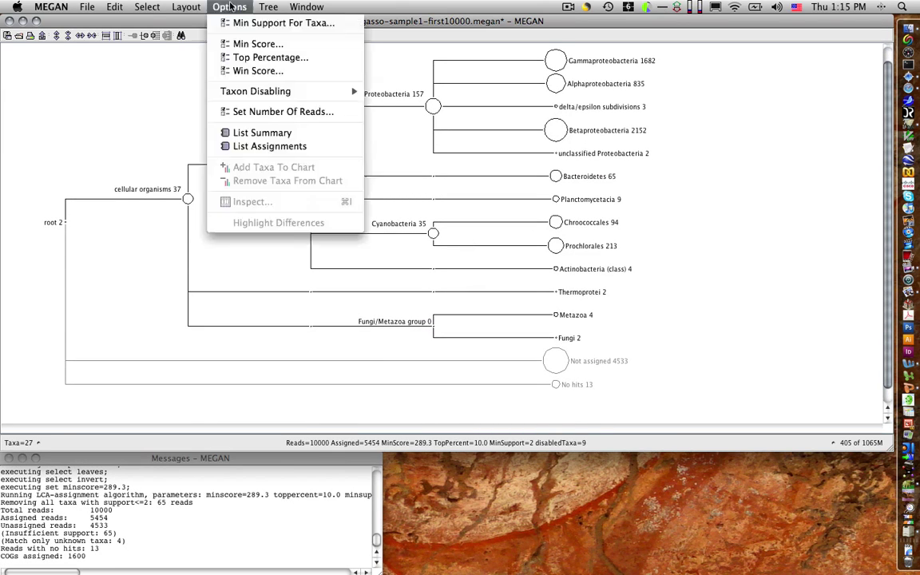
click(256, 60)
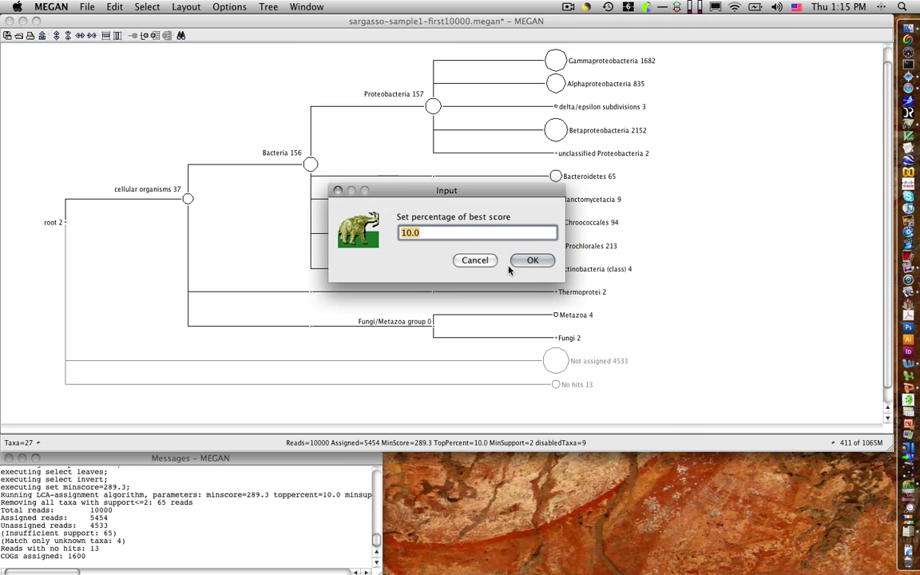
key(Return)
click(147, 6)
mouse_move(115, 7)
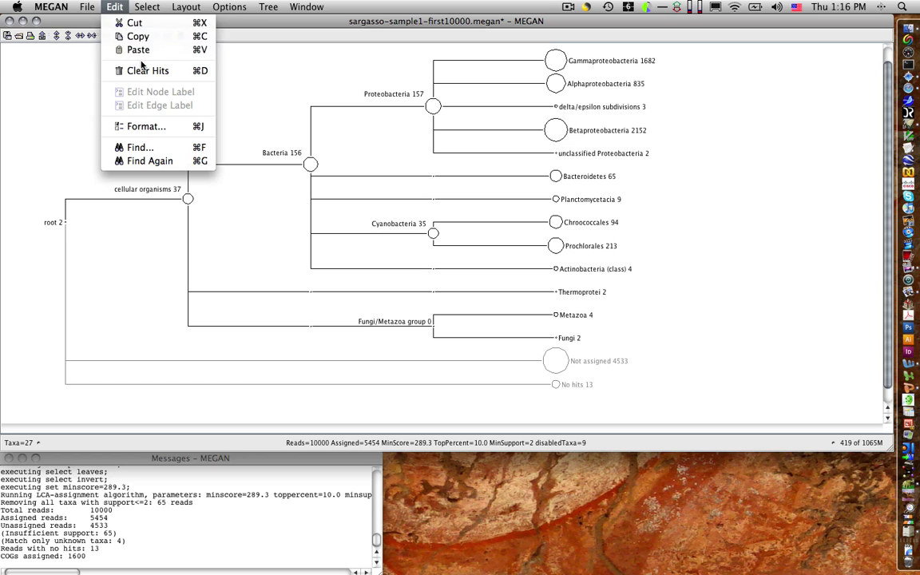
click(171, 150)
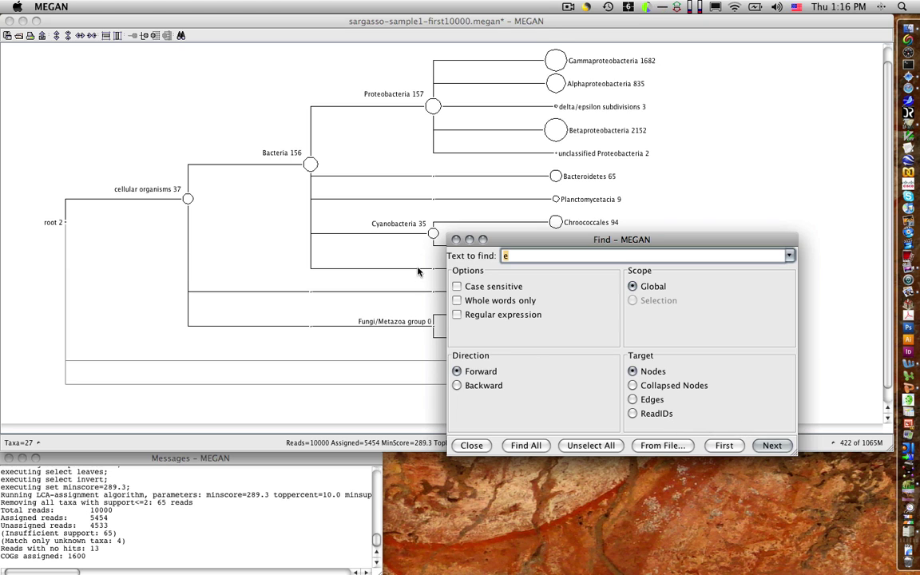
key(Escape)
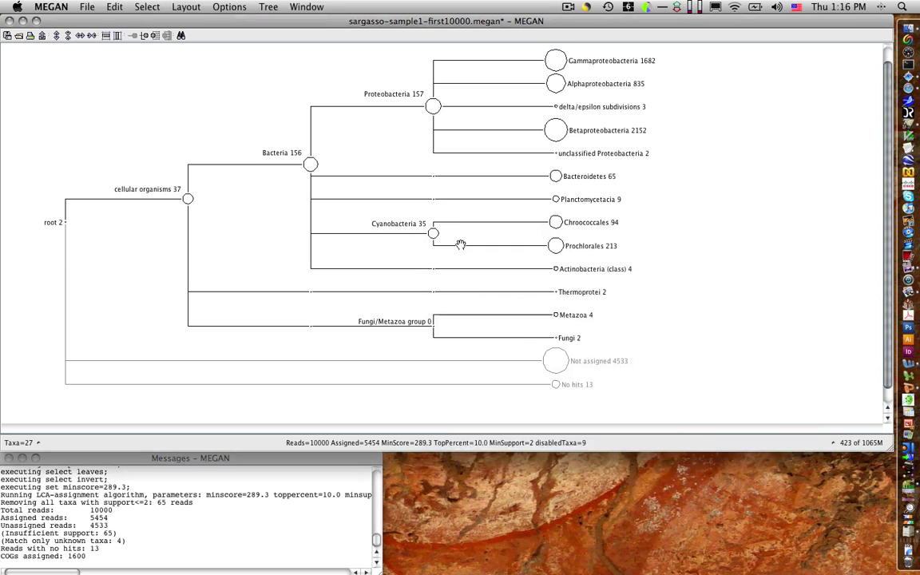
- Save As the Full Dataset, overwriting sargasso-sample1-first10000.megan in the Sargasso folder
click(87, 6)
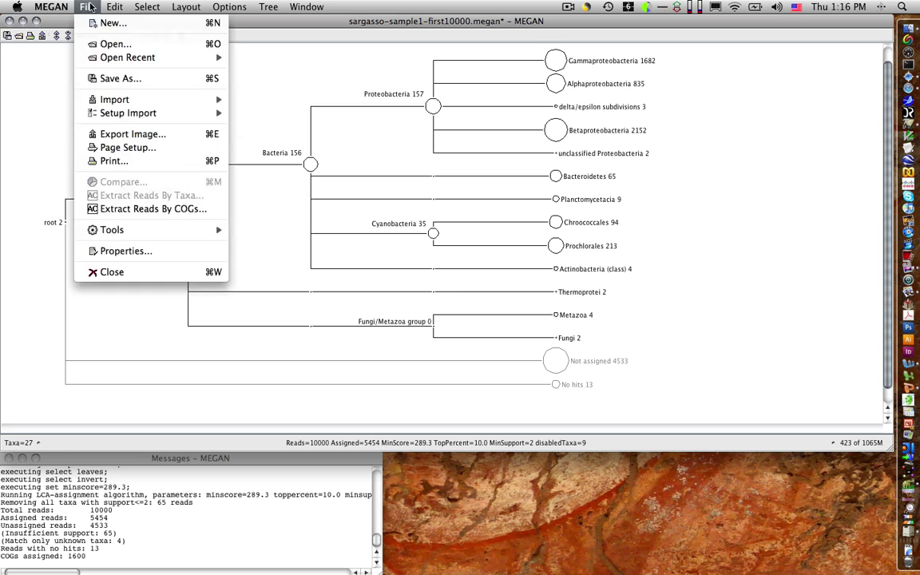
mouse_move(109, 99)
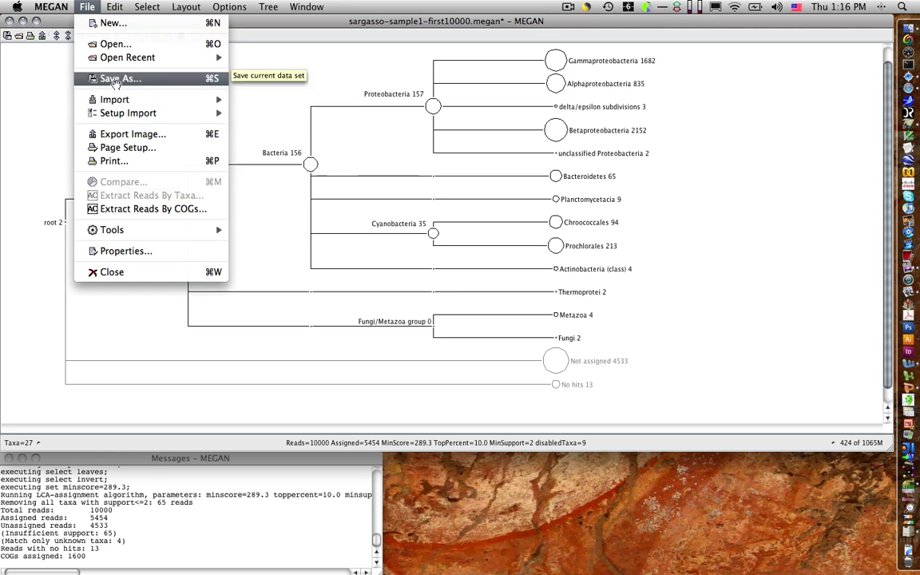
click(116, 80)
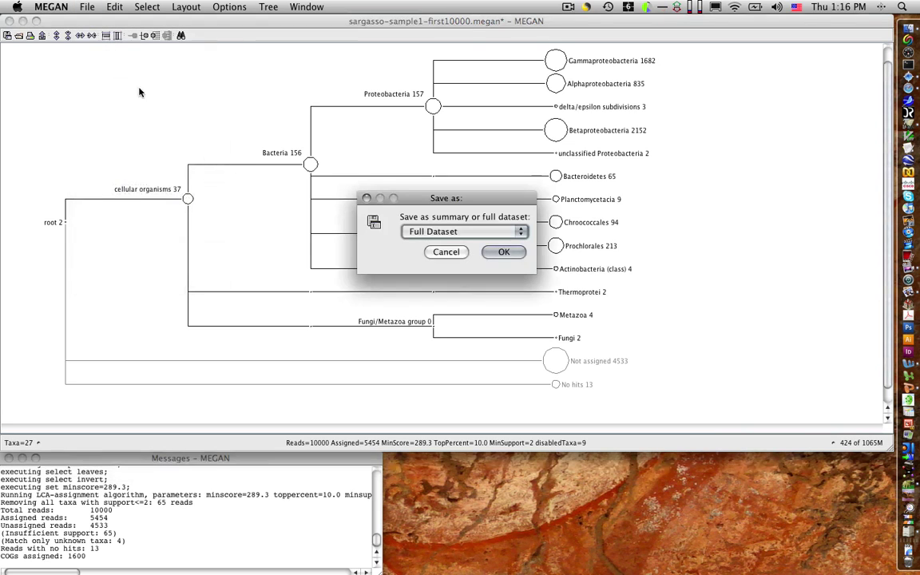
click(485, 233)
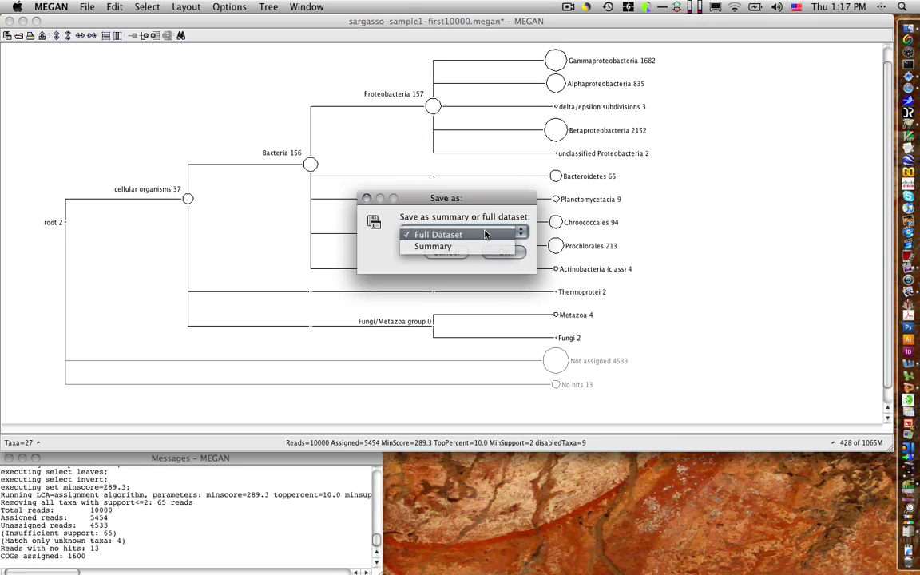
click(485, 234)
click(505, 254)
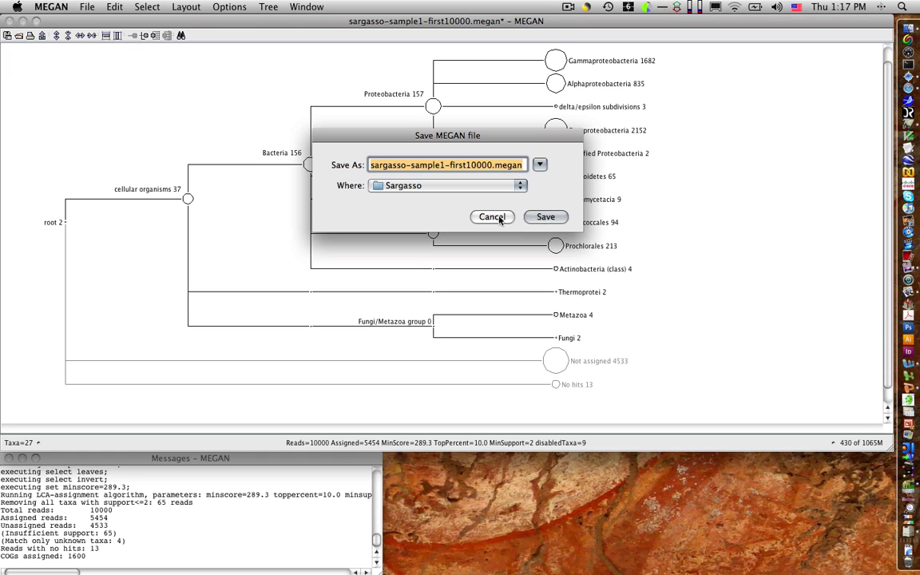
click(546, 217)
click(551, 221)
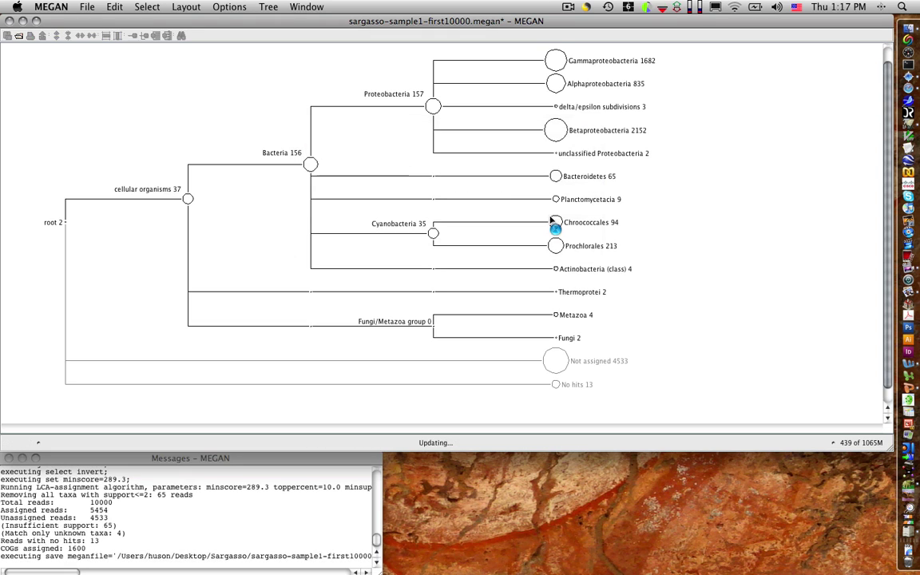
click(89, 7)
- Close the Sargasso document, then bring up a new Untitled MEGAN window from the Dock
click(90, 6)
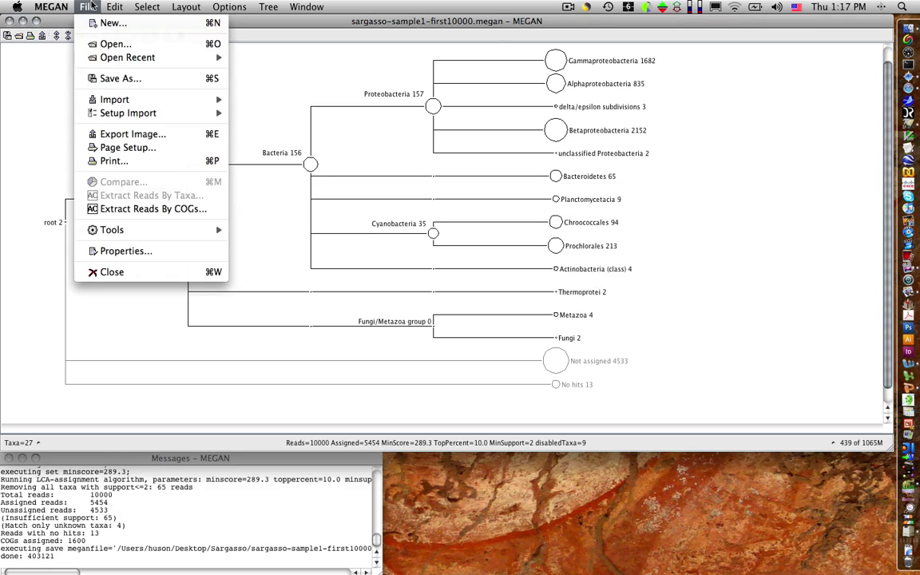
click(158, 273)
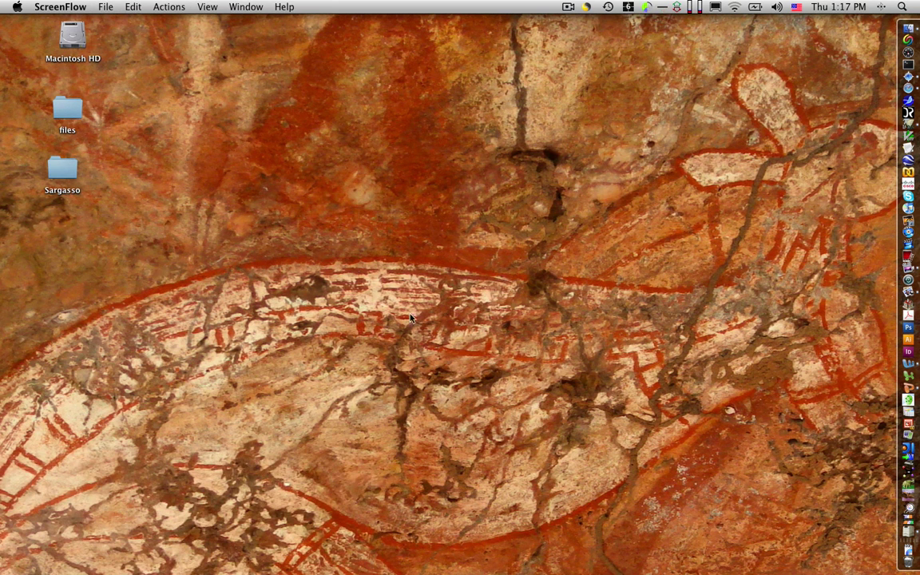
click(910, 485)
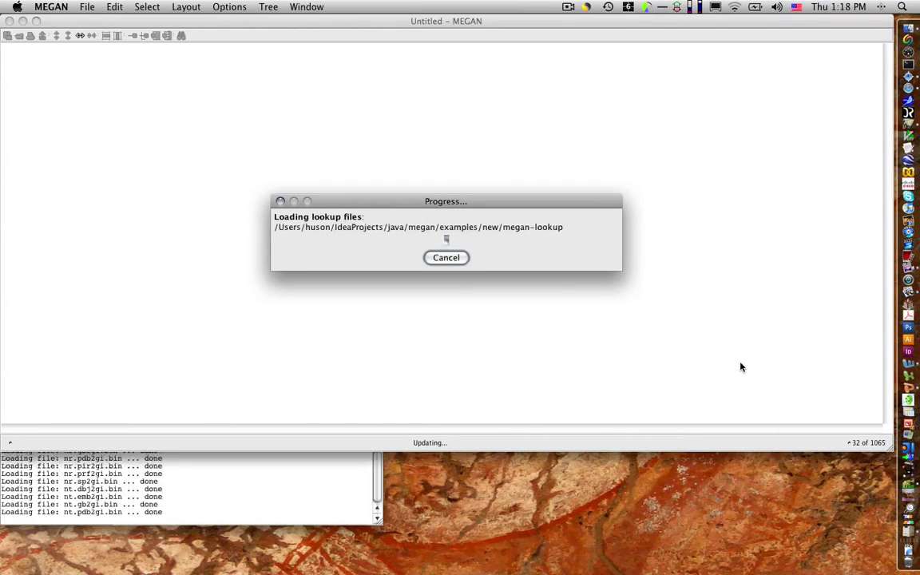
- Reopen sargasso-sample1-first10000.megan from Open Recent and bring its 27-taxon tree into view
click(84, 7)
mouse_move(94, 57)
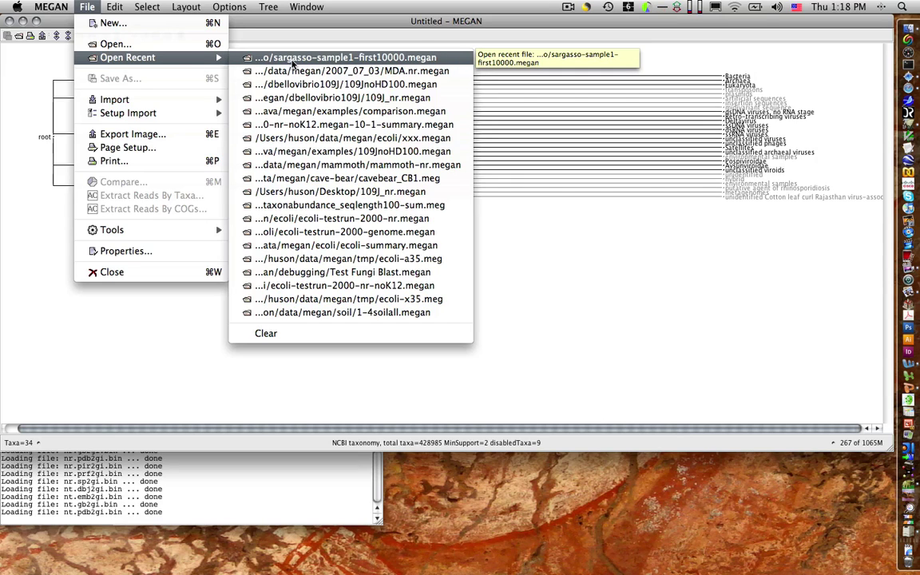
click(293, 62)
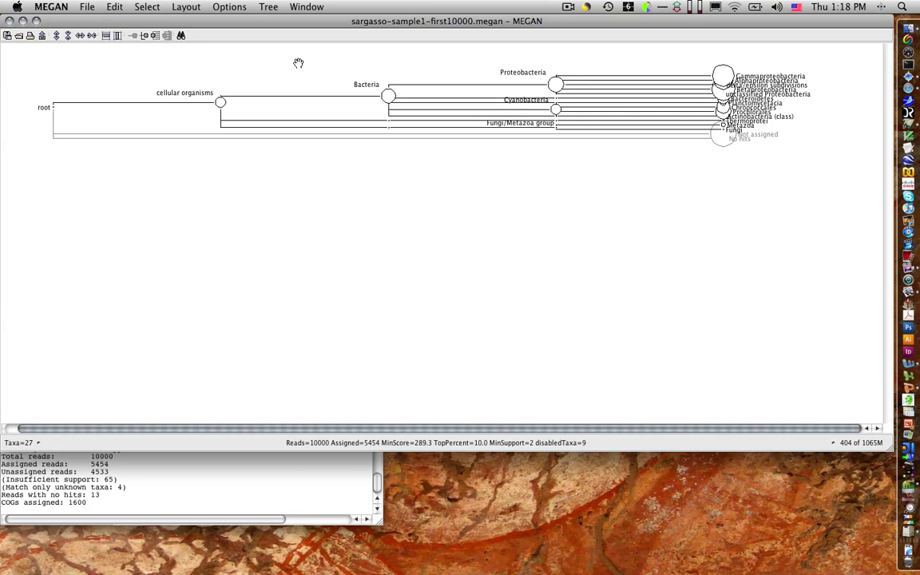
scroll(313, 174, up, 3)
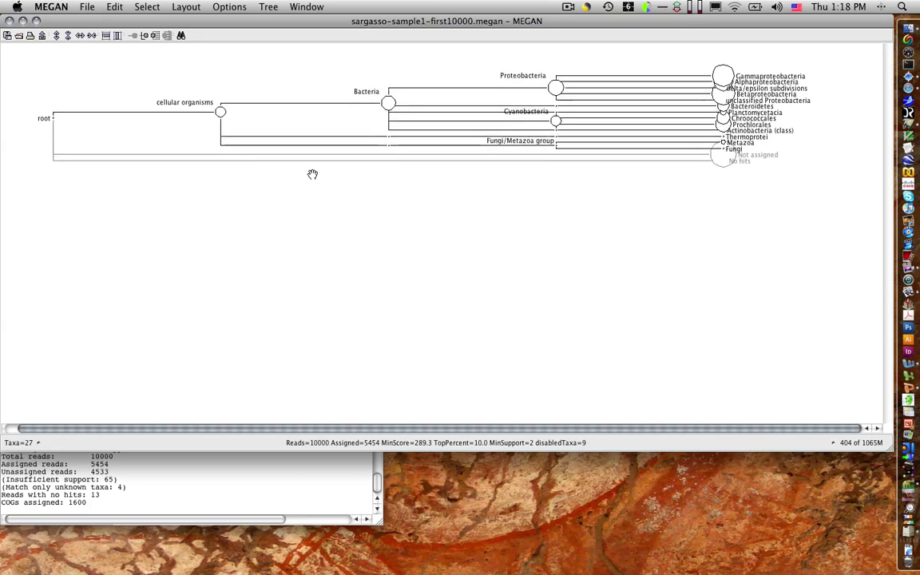
scroll(313, 175, up, 3)
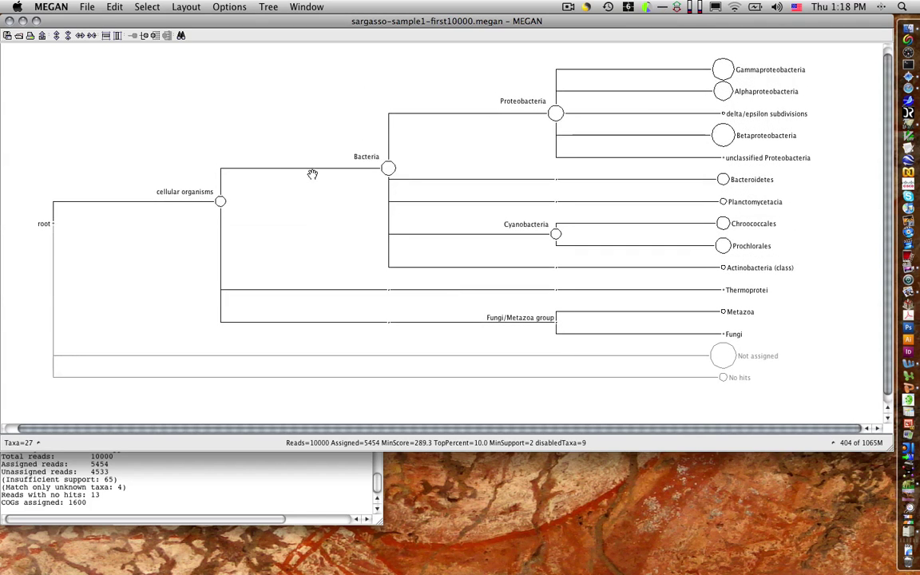